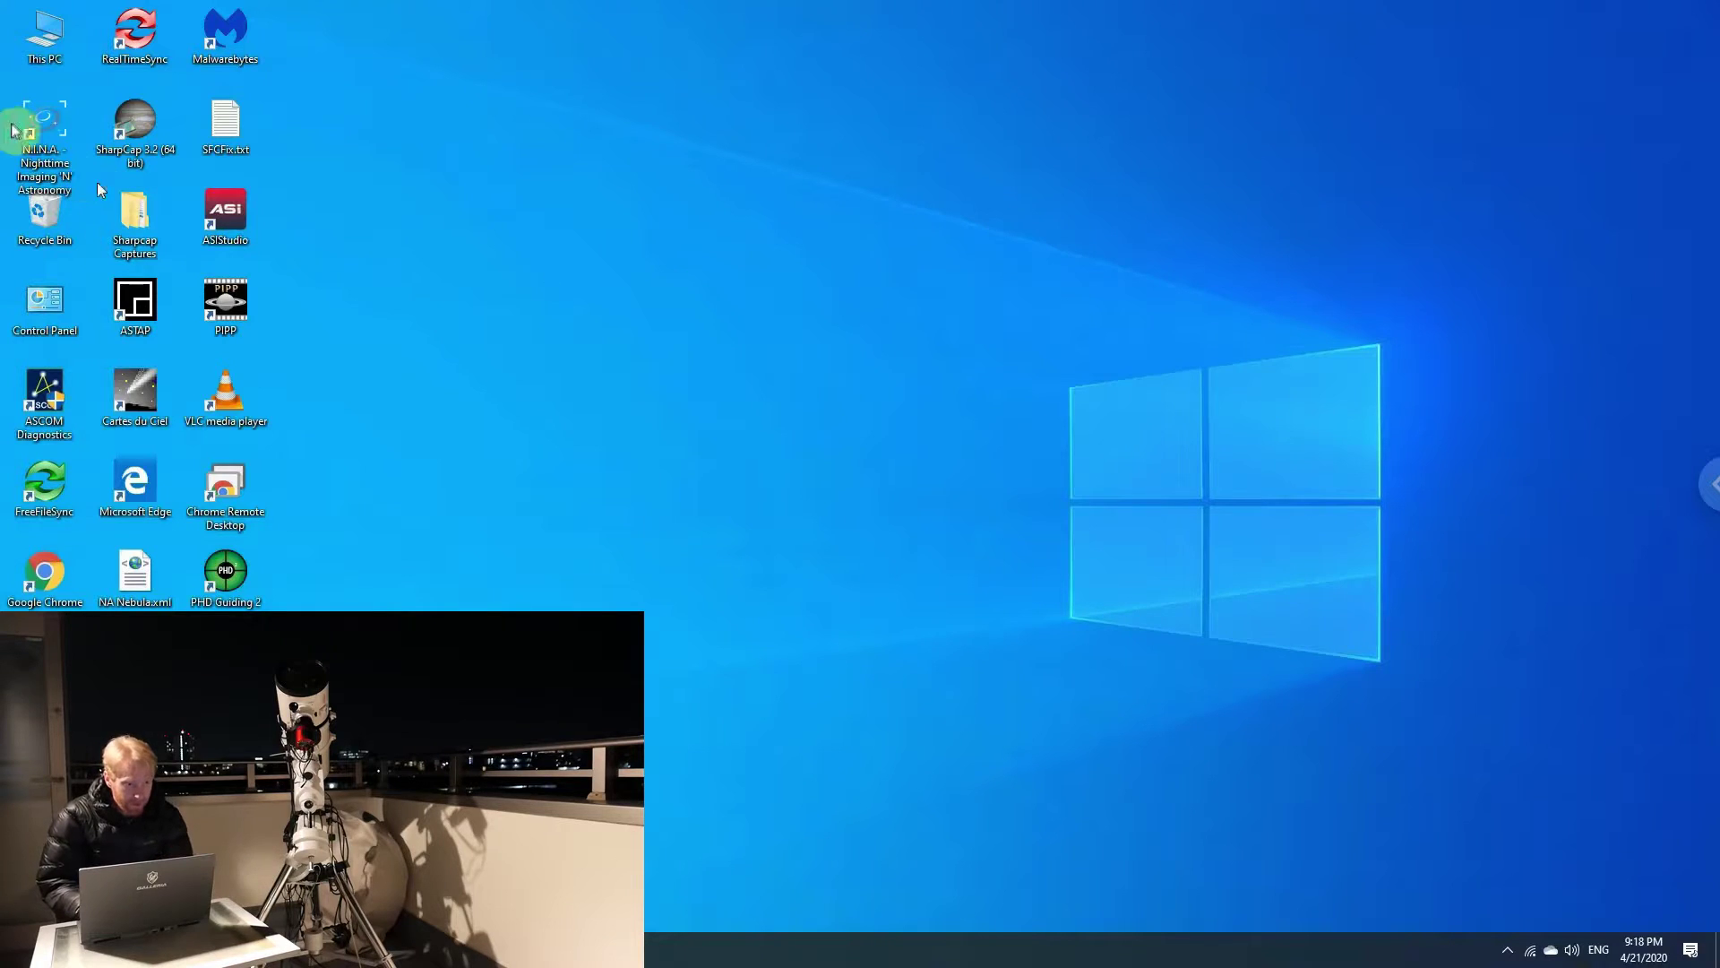
- Launch N.I.N.A., load the 533MC equipment profile, and maximize the window
double_click(43, 131)
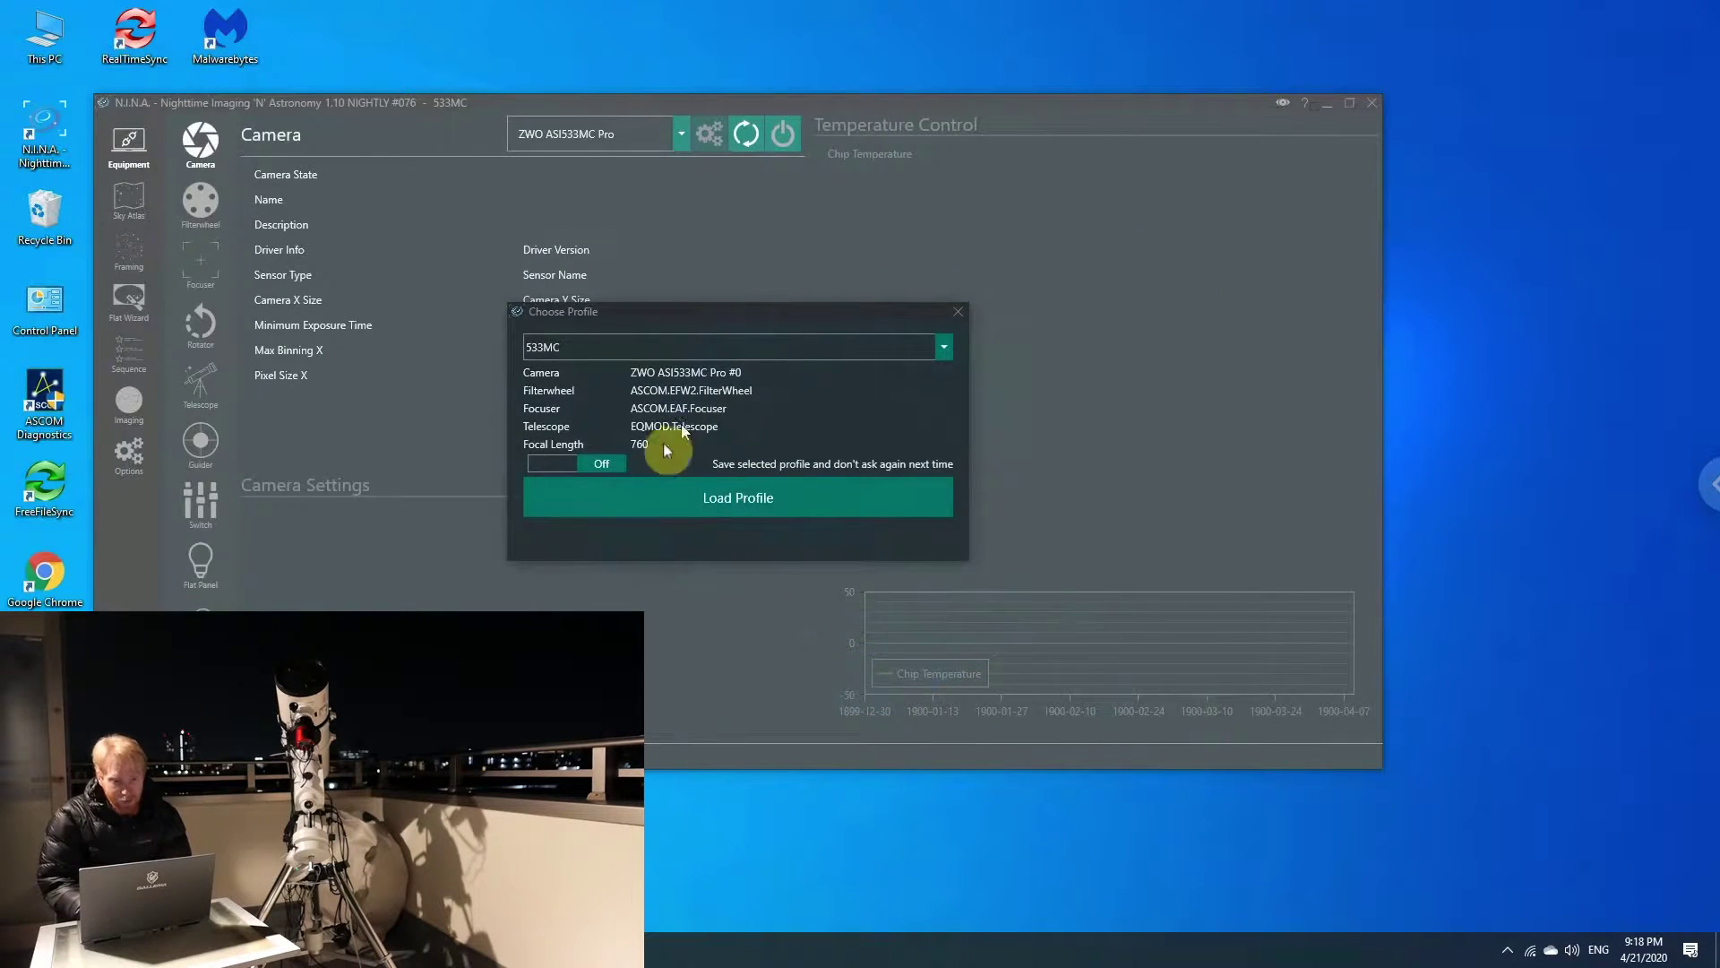
click(686, 498)
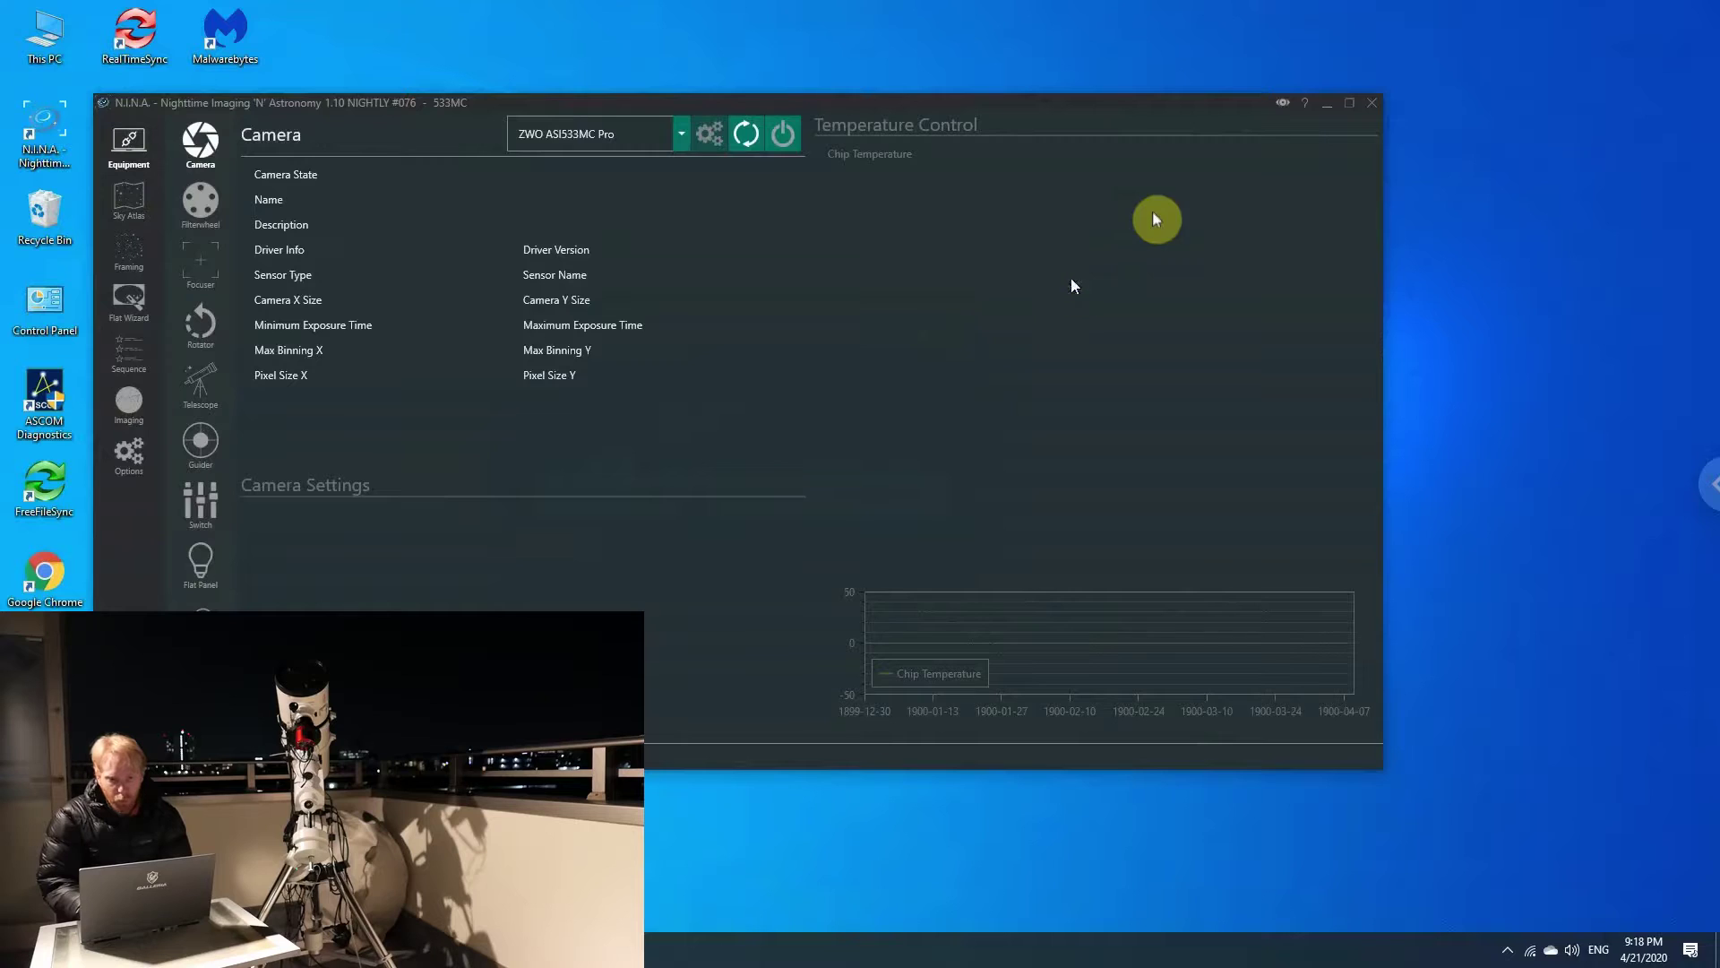
click(1353, 101)
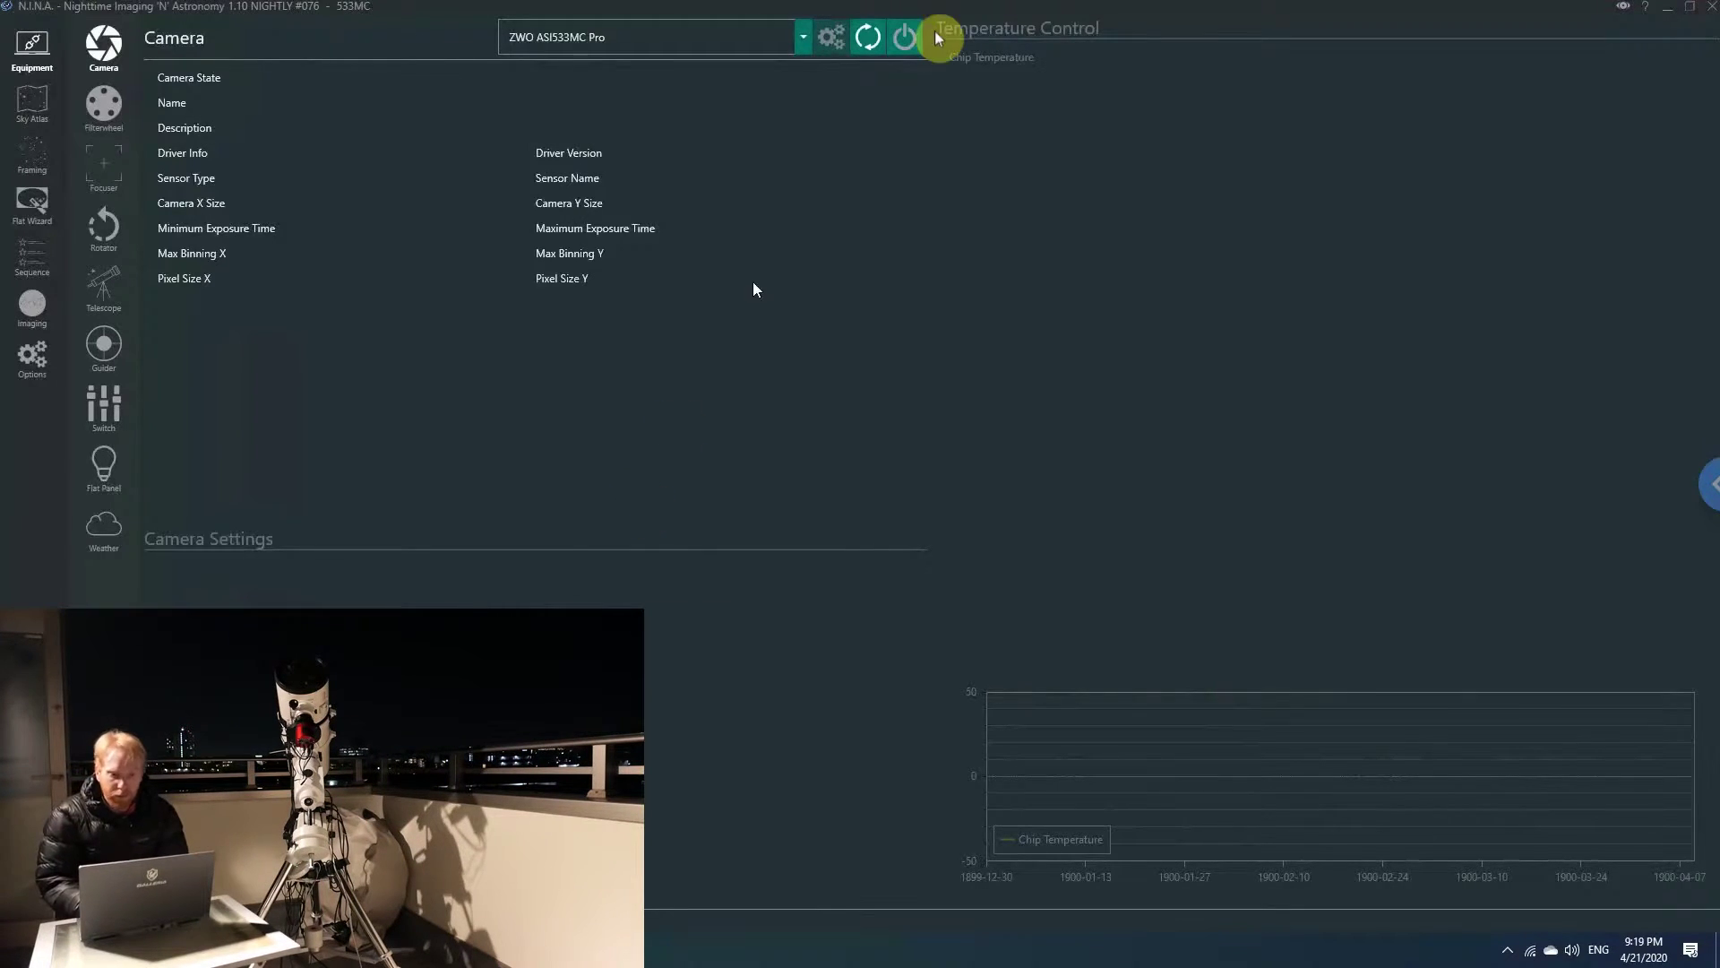
- Connect the ZWO ASI533MC Pro camera and start cooling it toward a -10 °C target
click(803, 38)
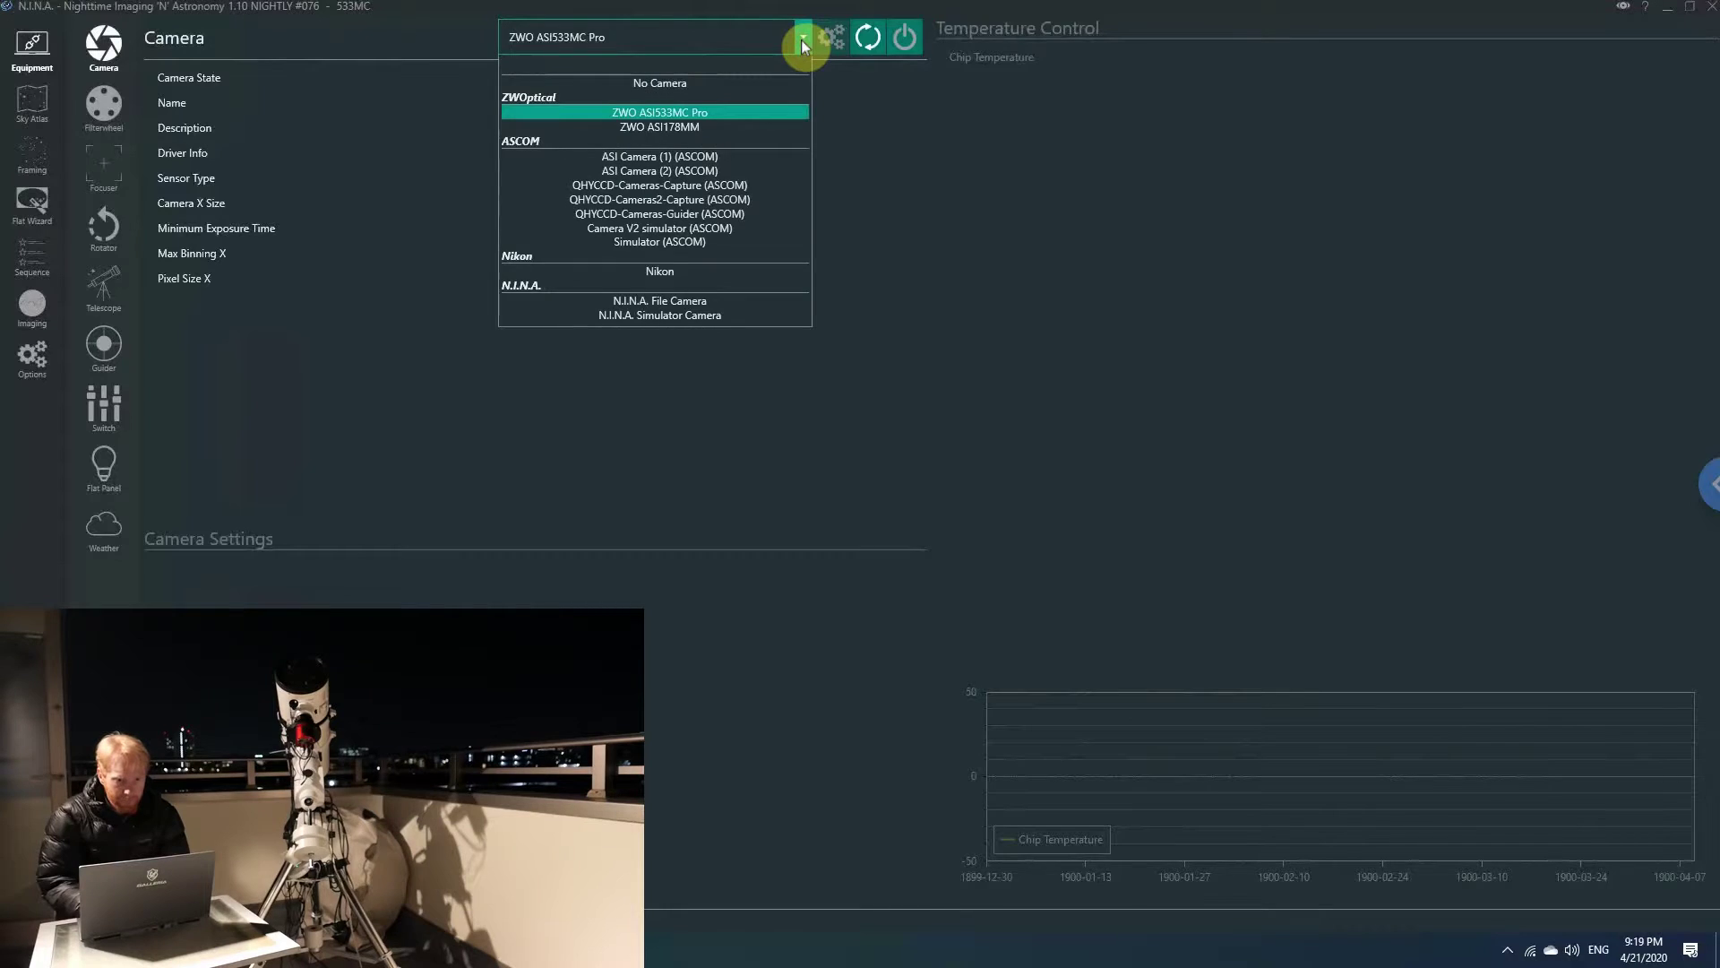
click(659, 115)
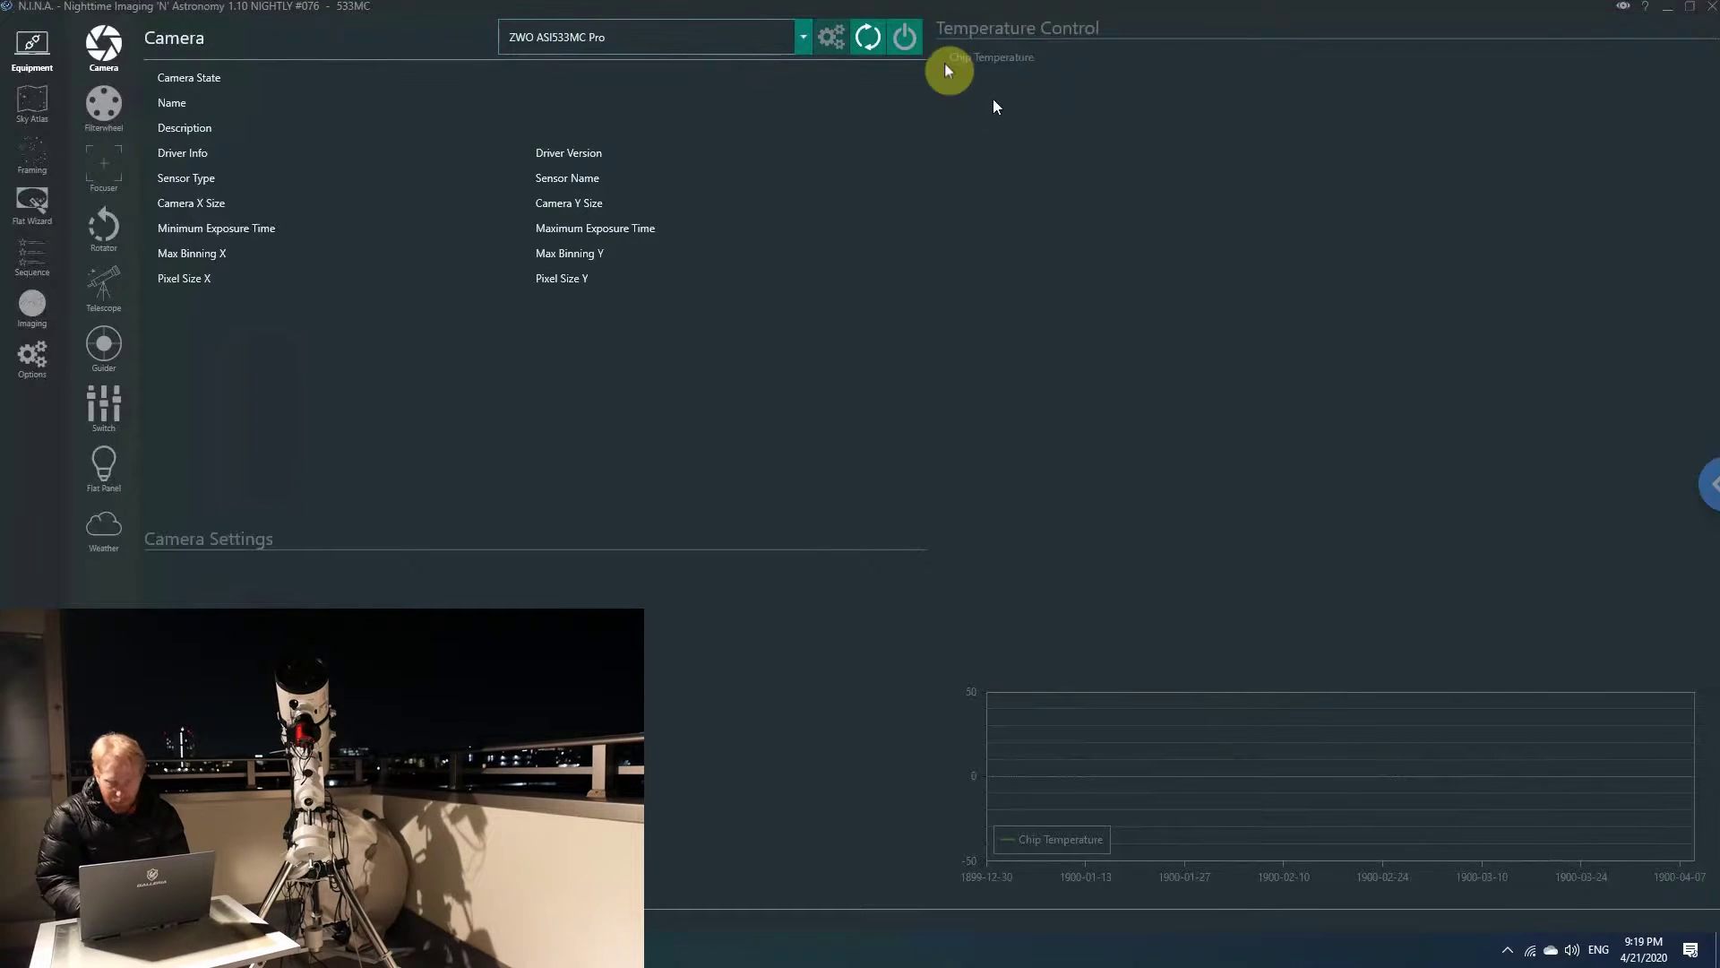
click(910, 37)
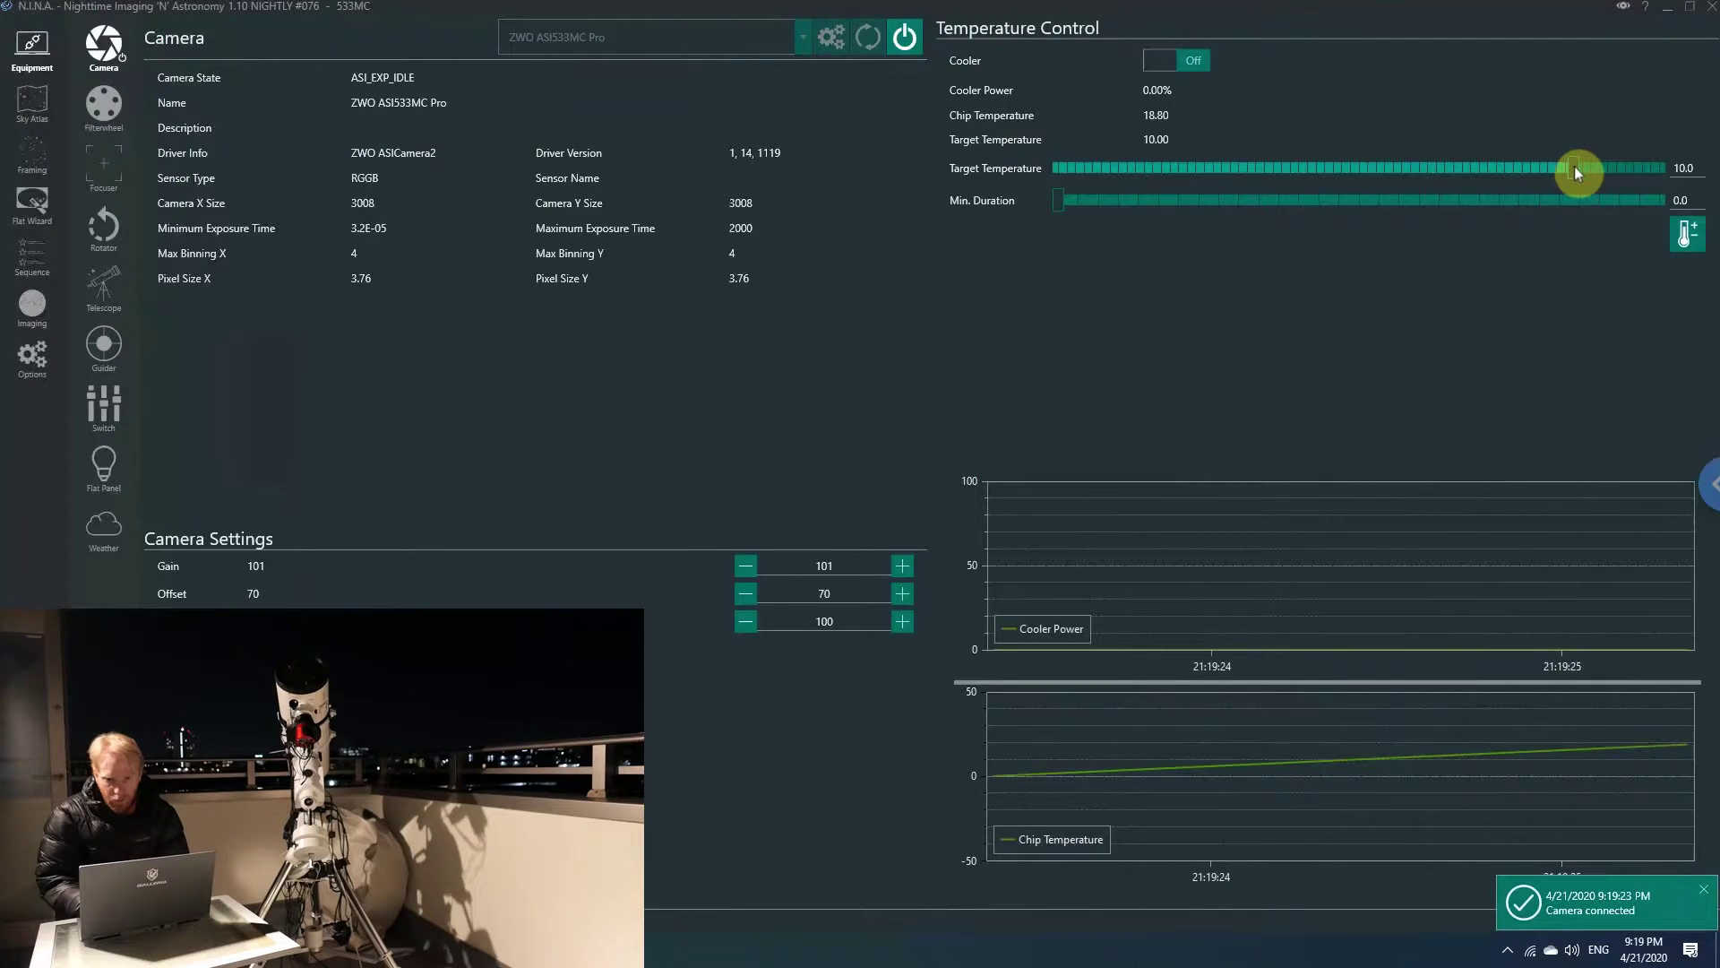
drag(1574, 168, 1408, 174)
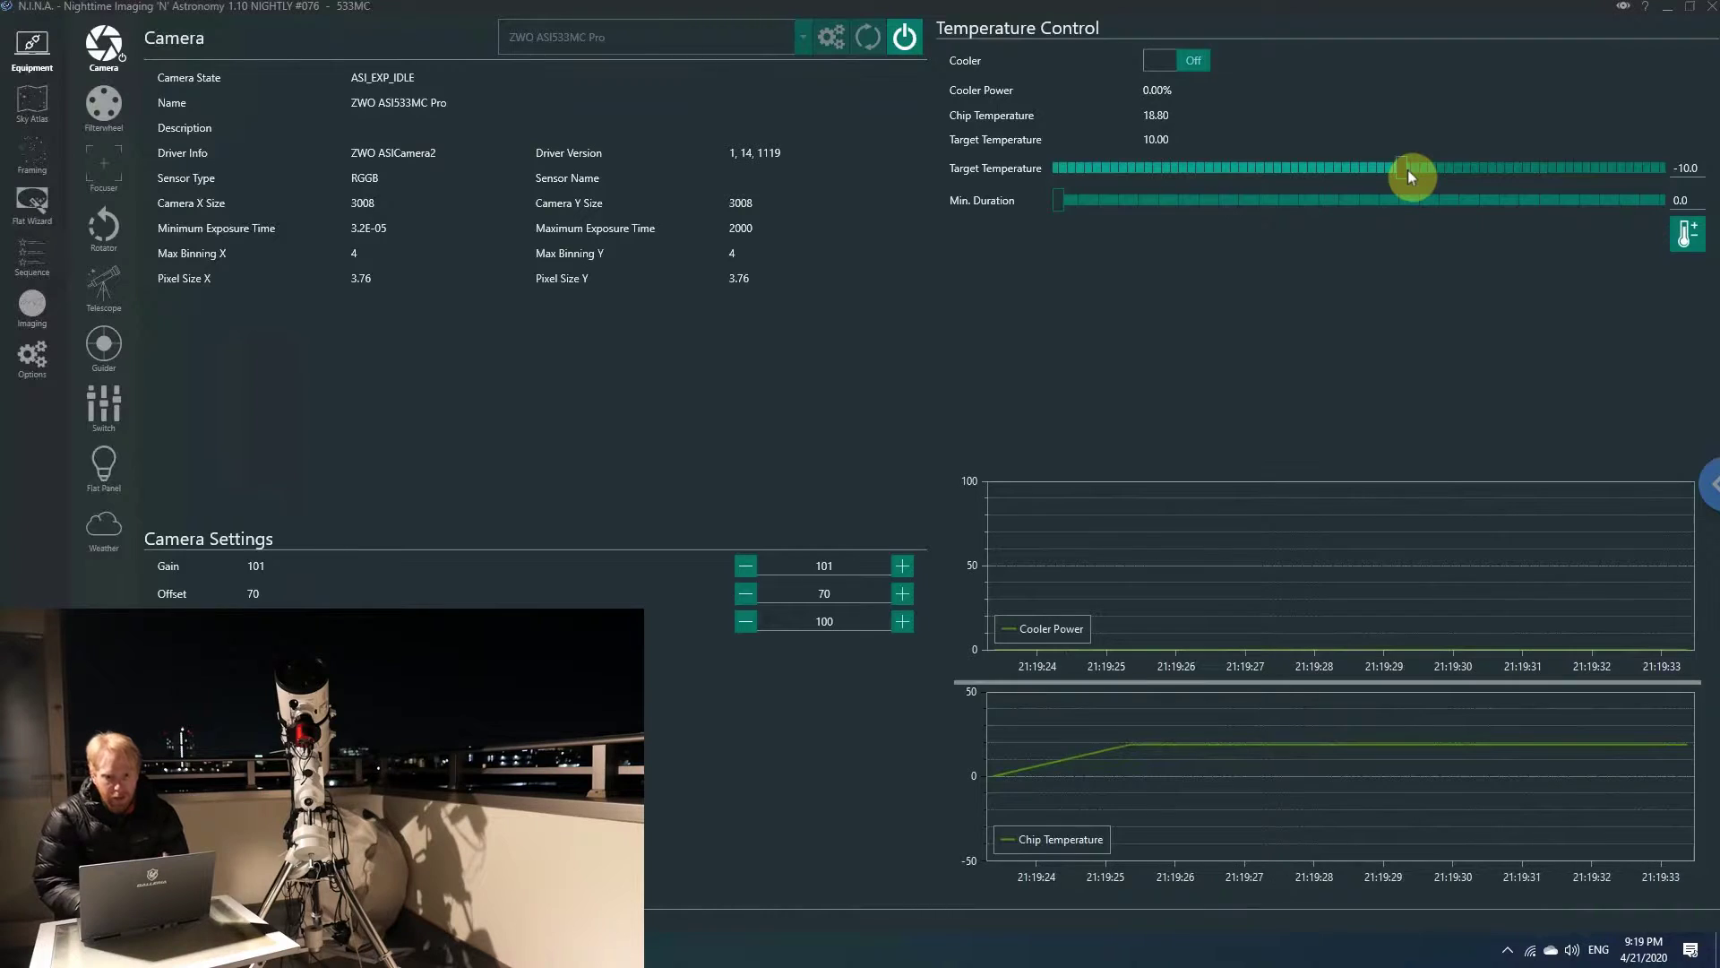
click(1679, 237)
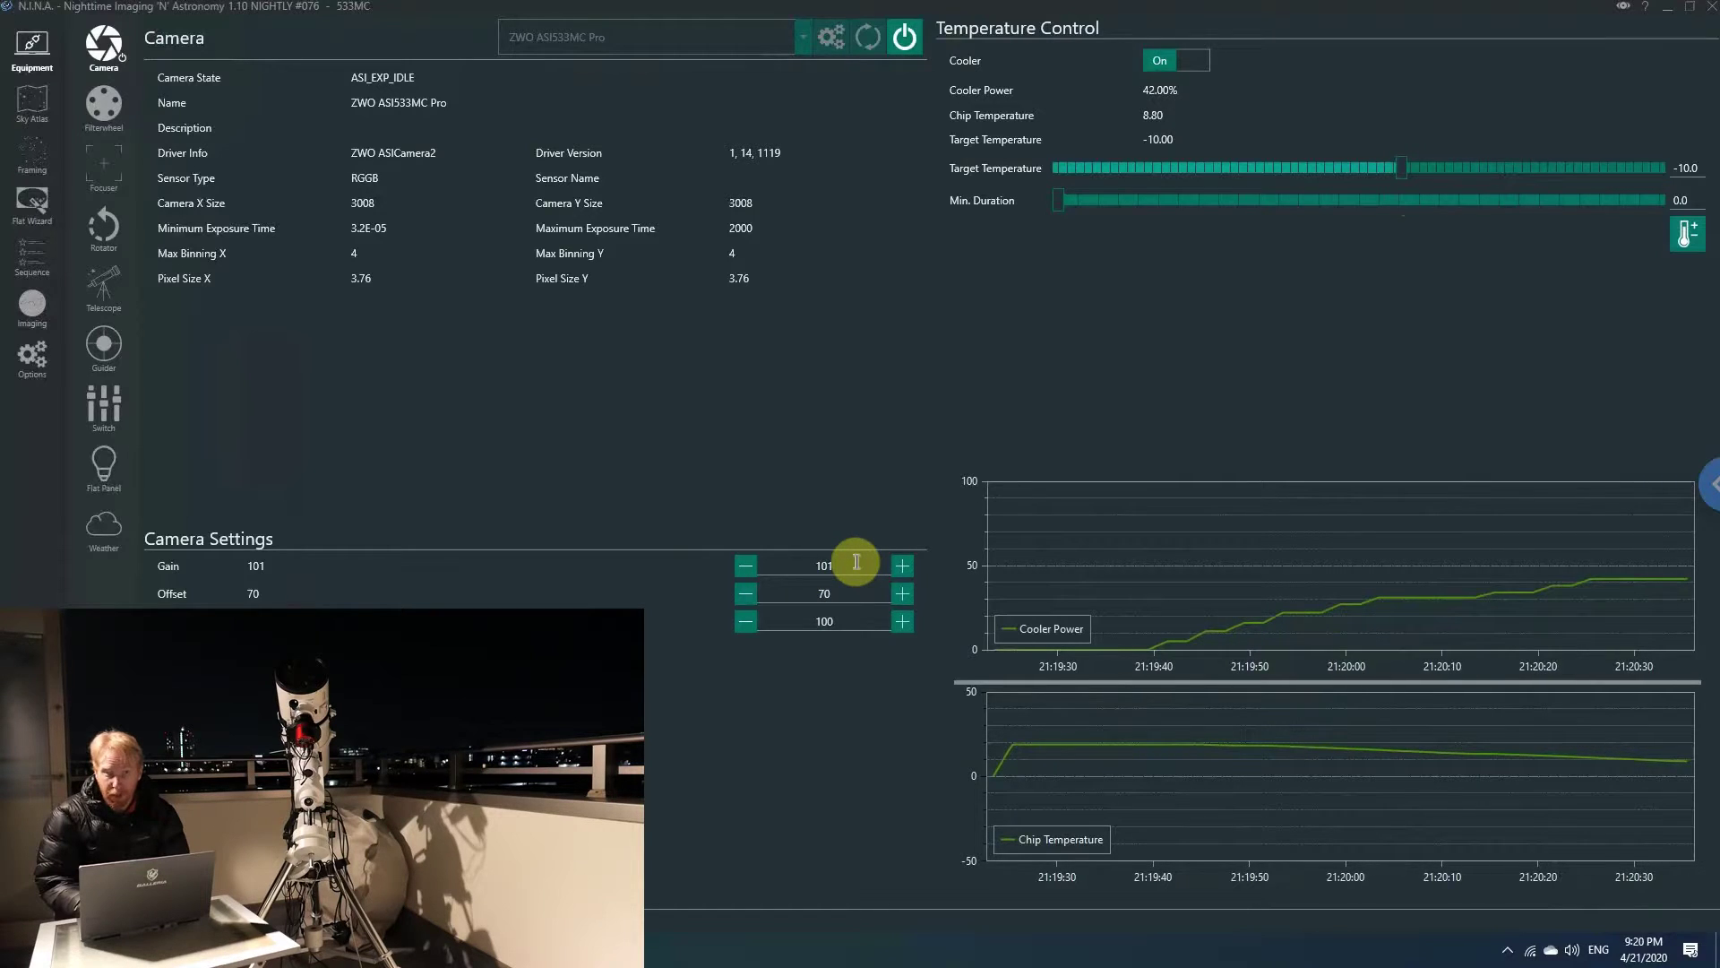
double_click(857, 561)
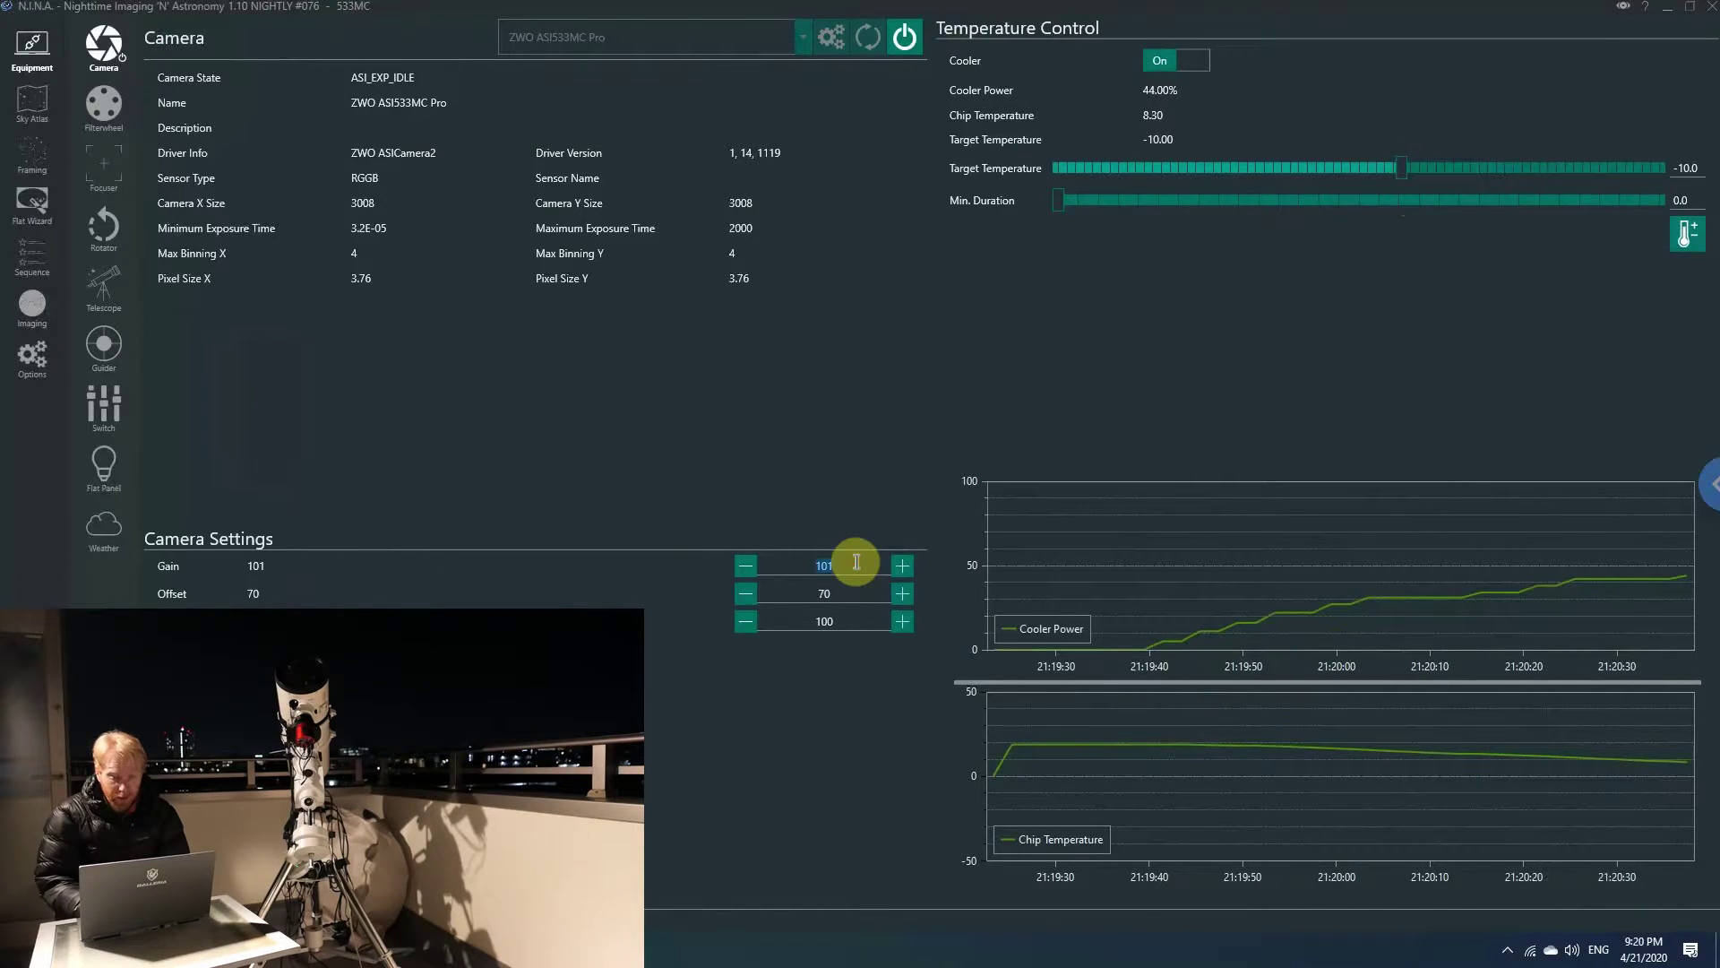
click(849, 568)
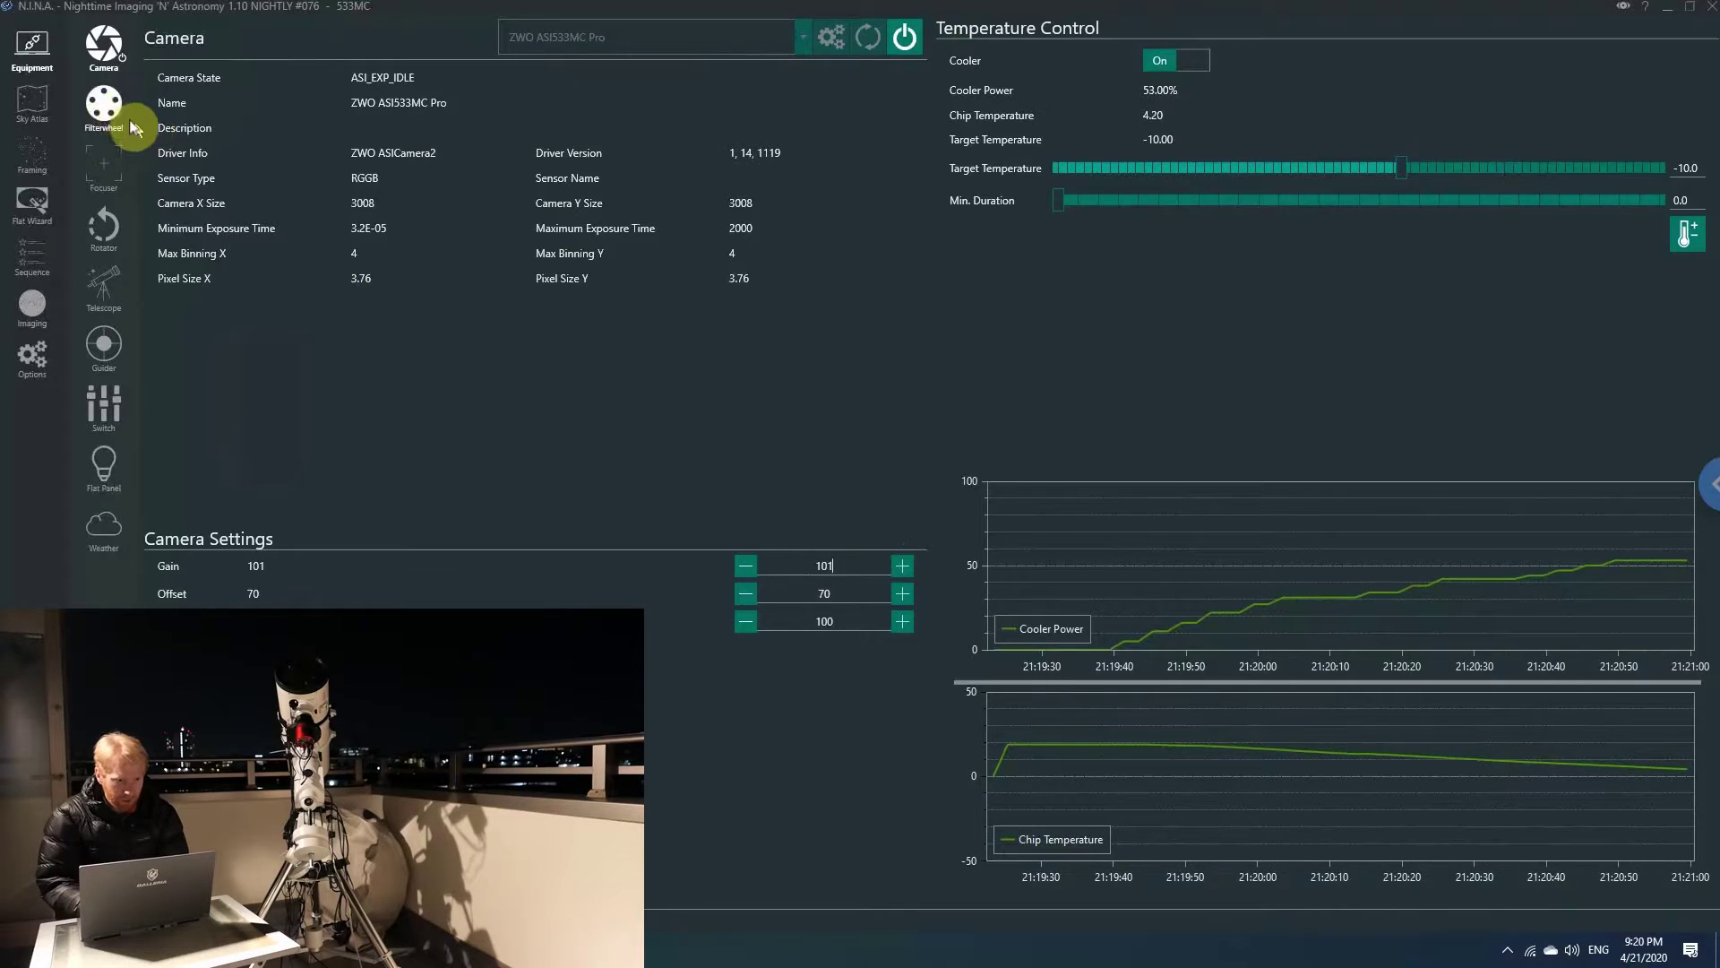
click(104, 103)
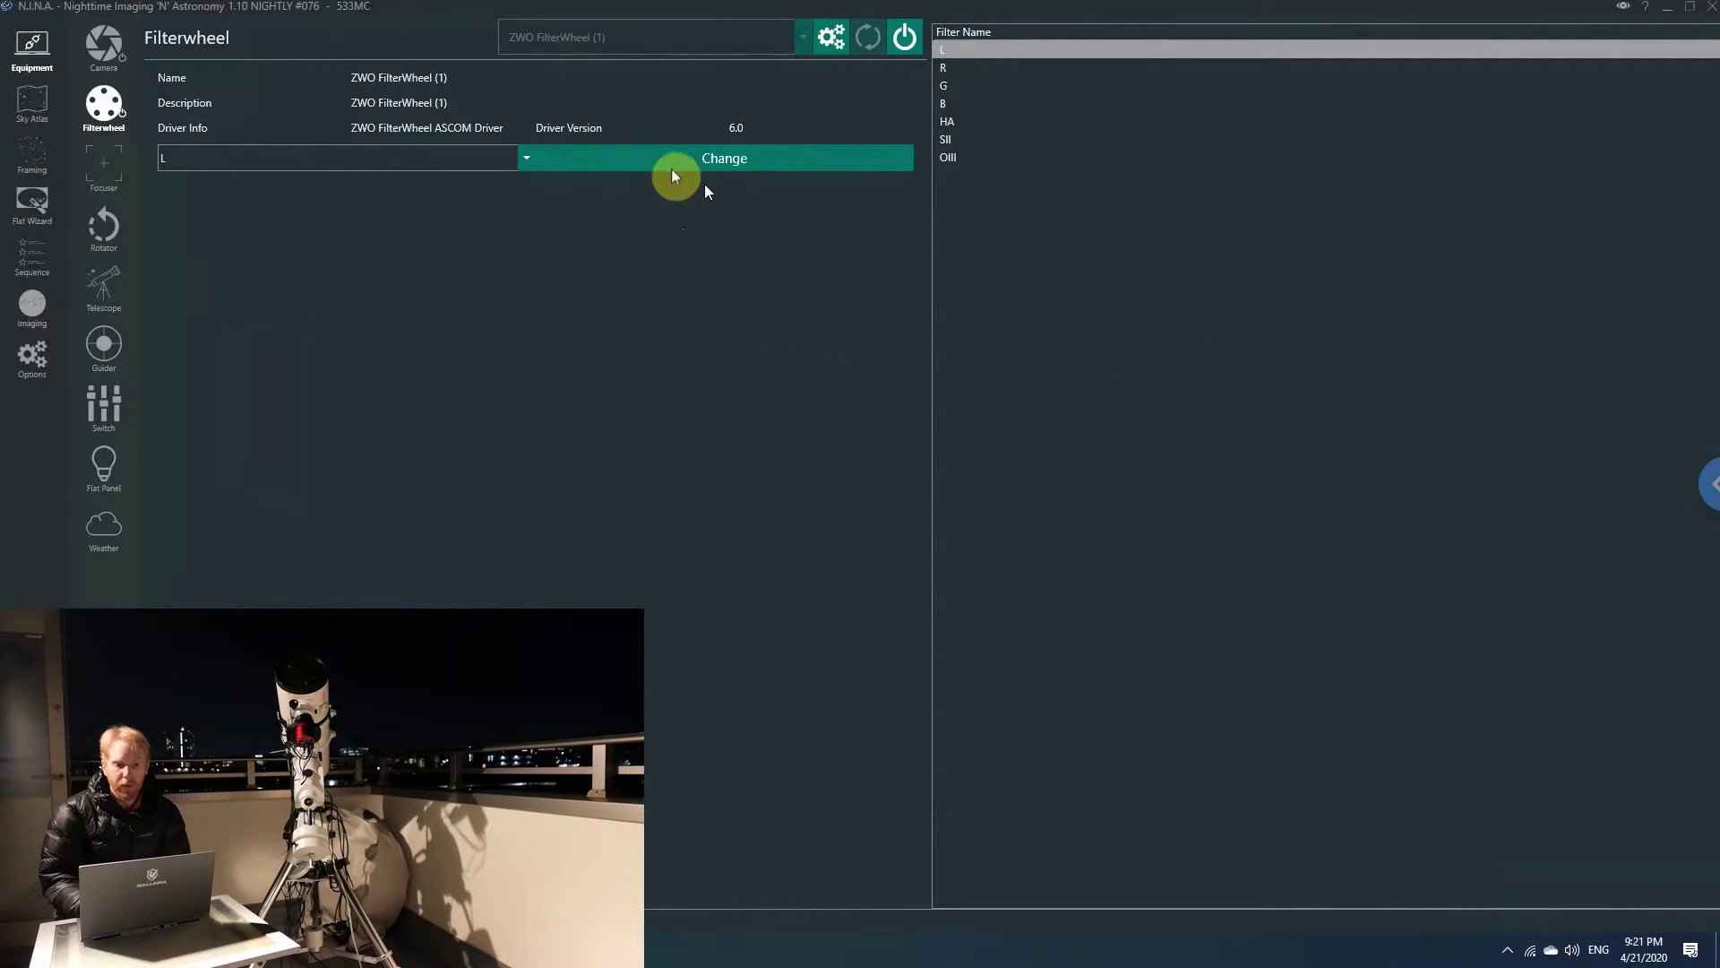
- Rotate the filter wheel to the R filter and back to L, then show the Focuser page
click(497, 156)
click(422, 191)
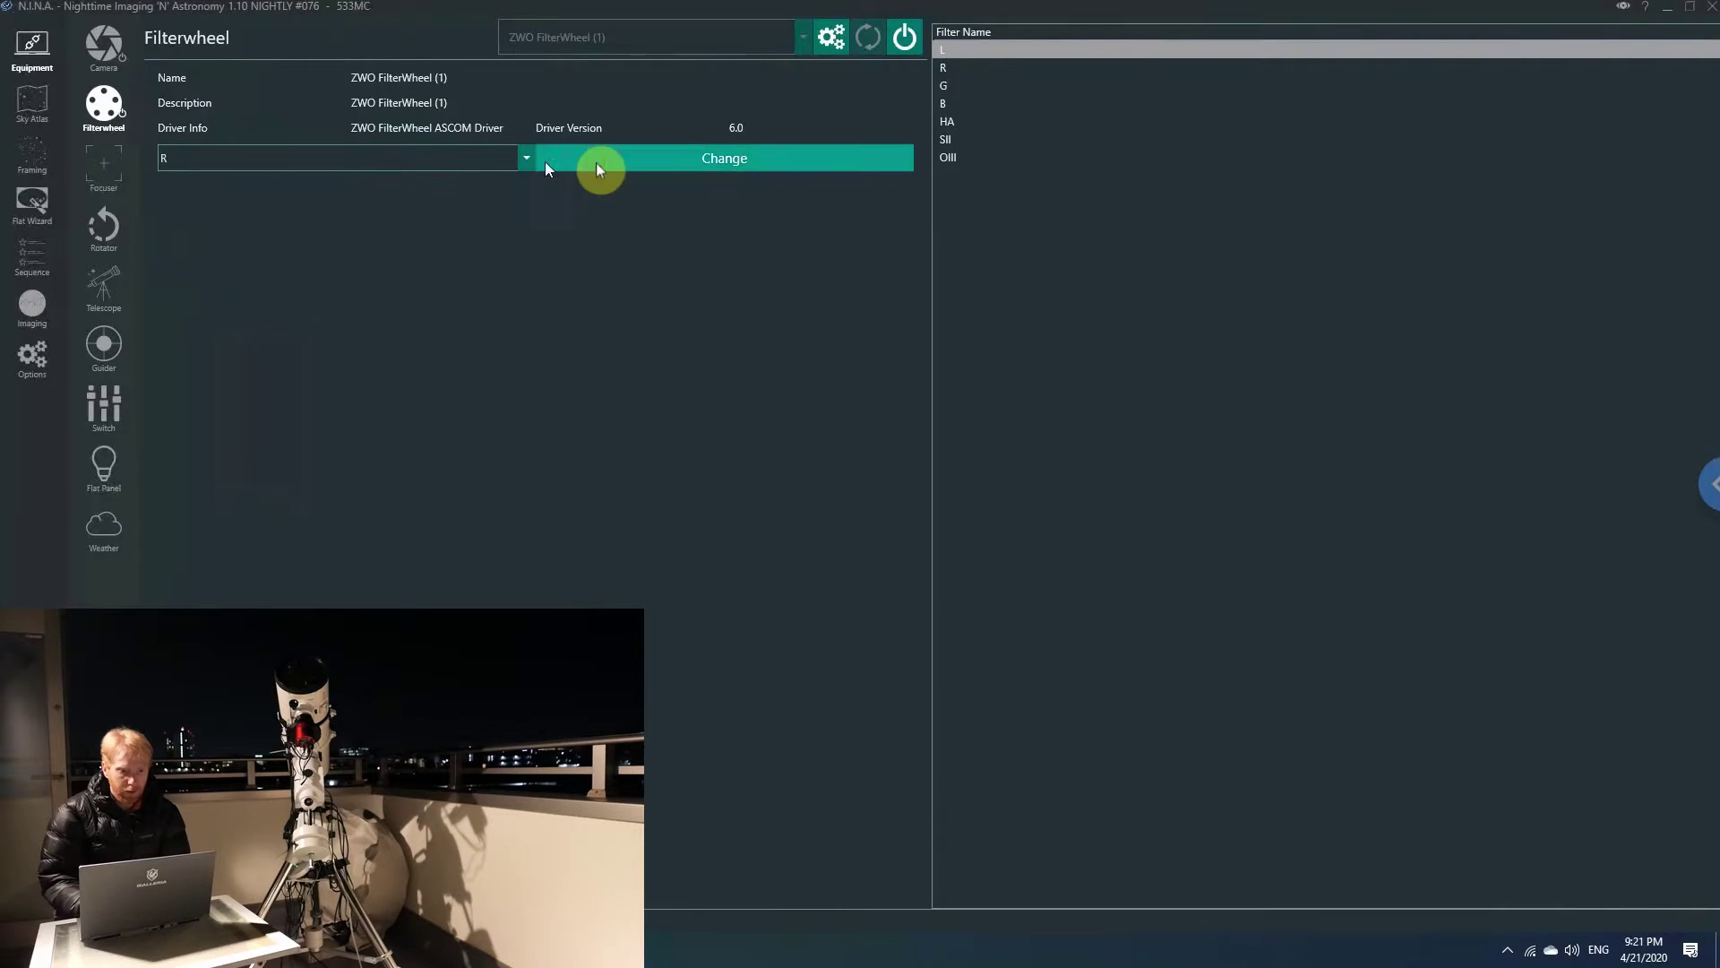
click(599, 166)
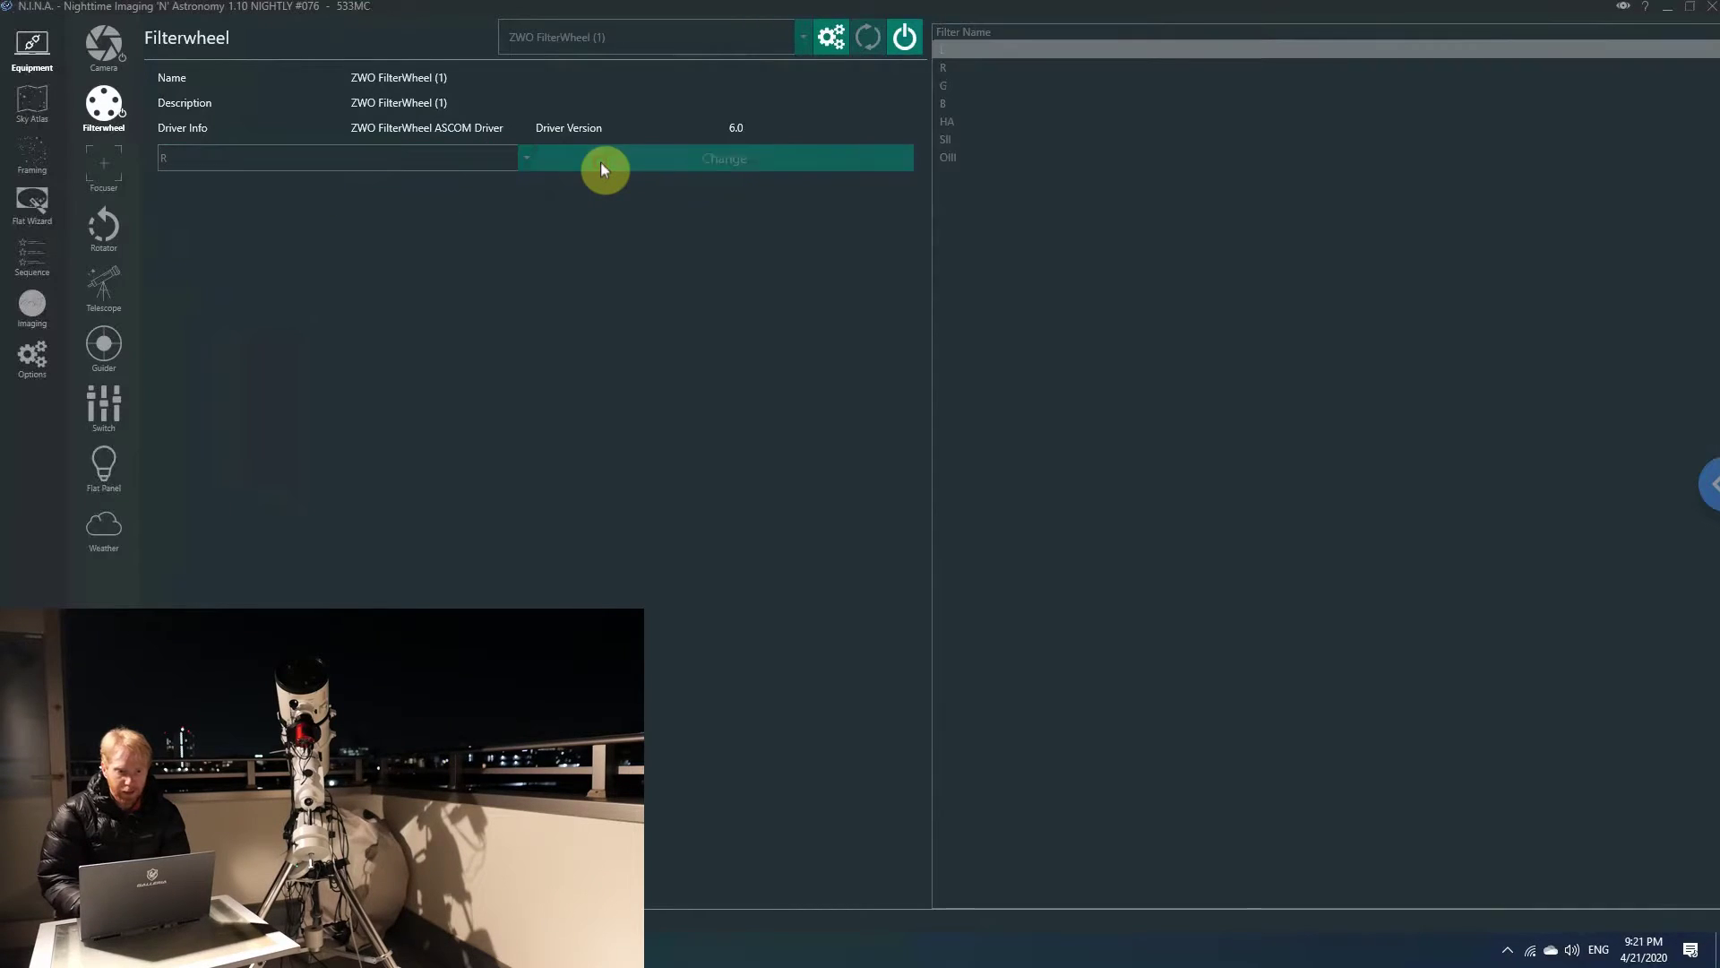
click(503, 158)
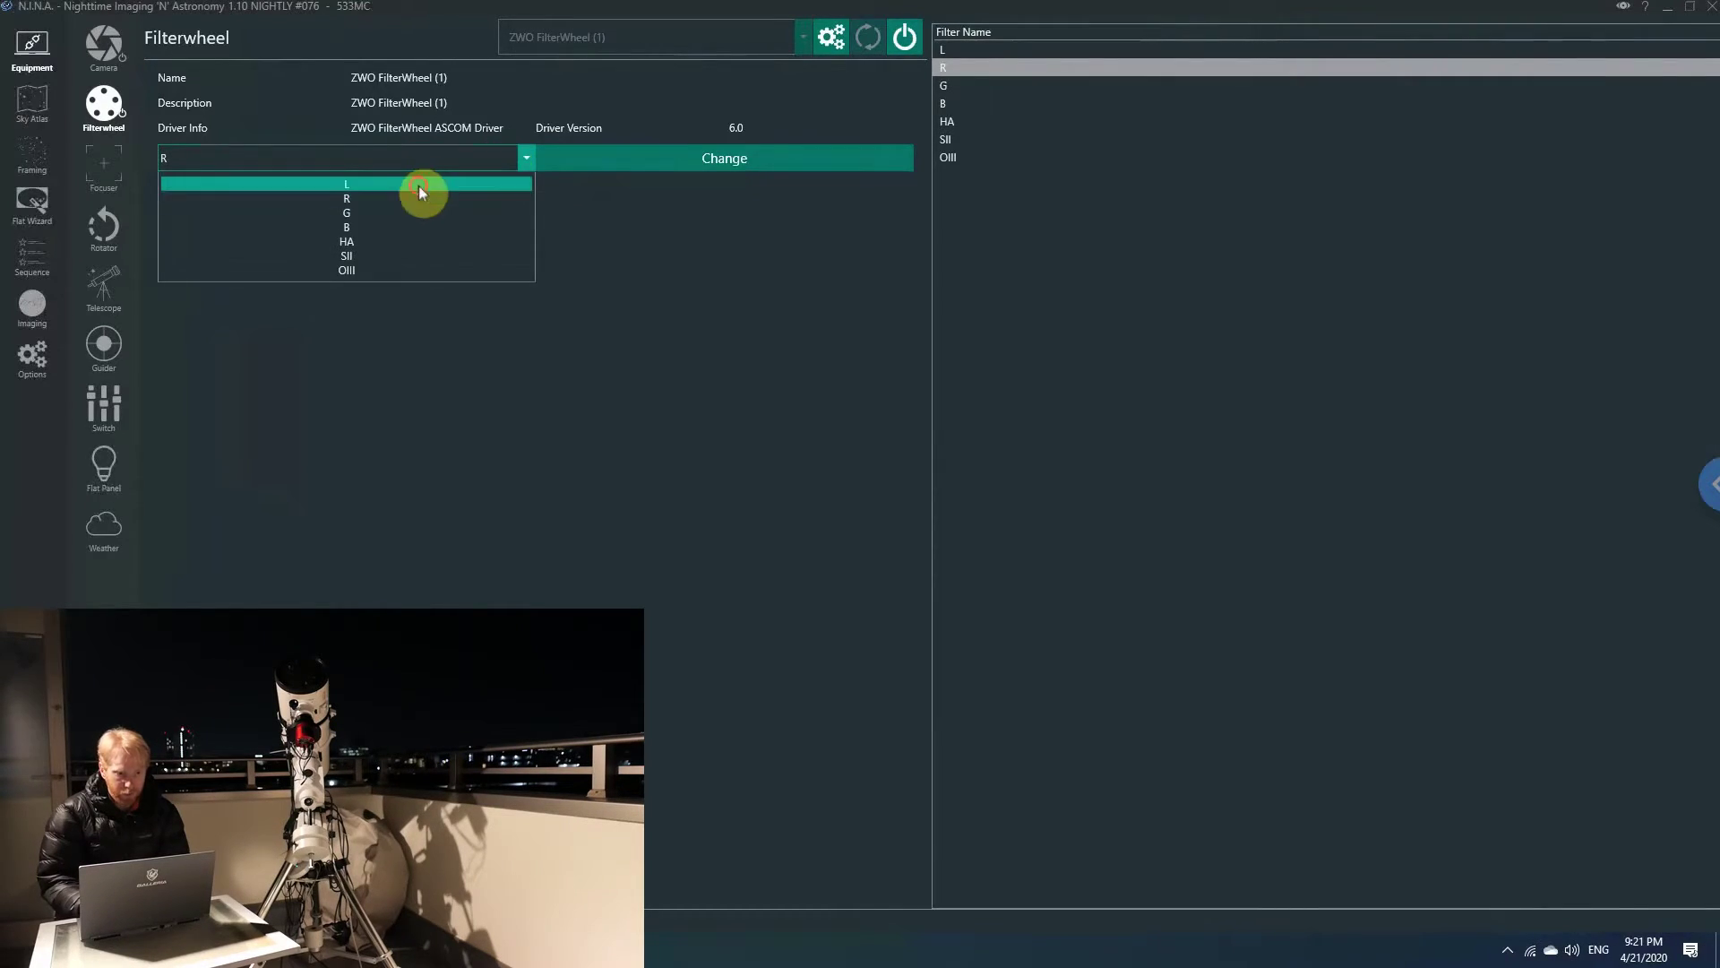
click(417, 185)
click(622, 163)
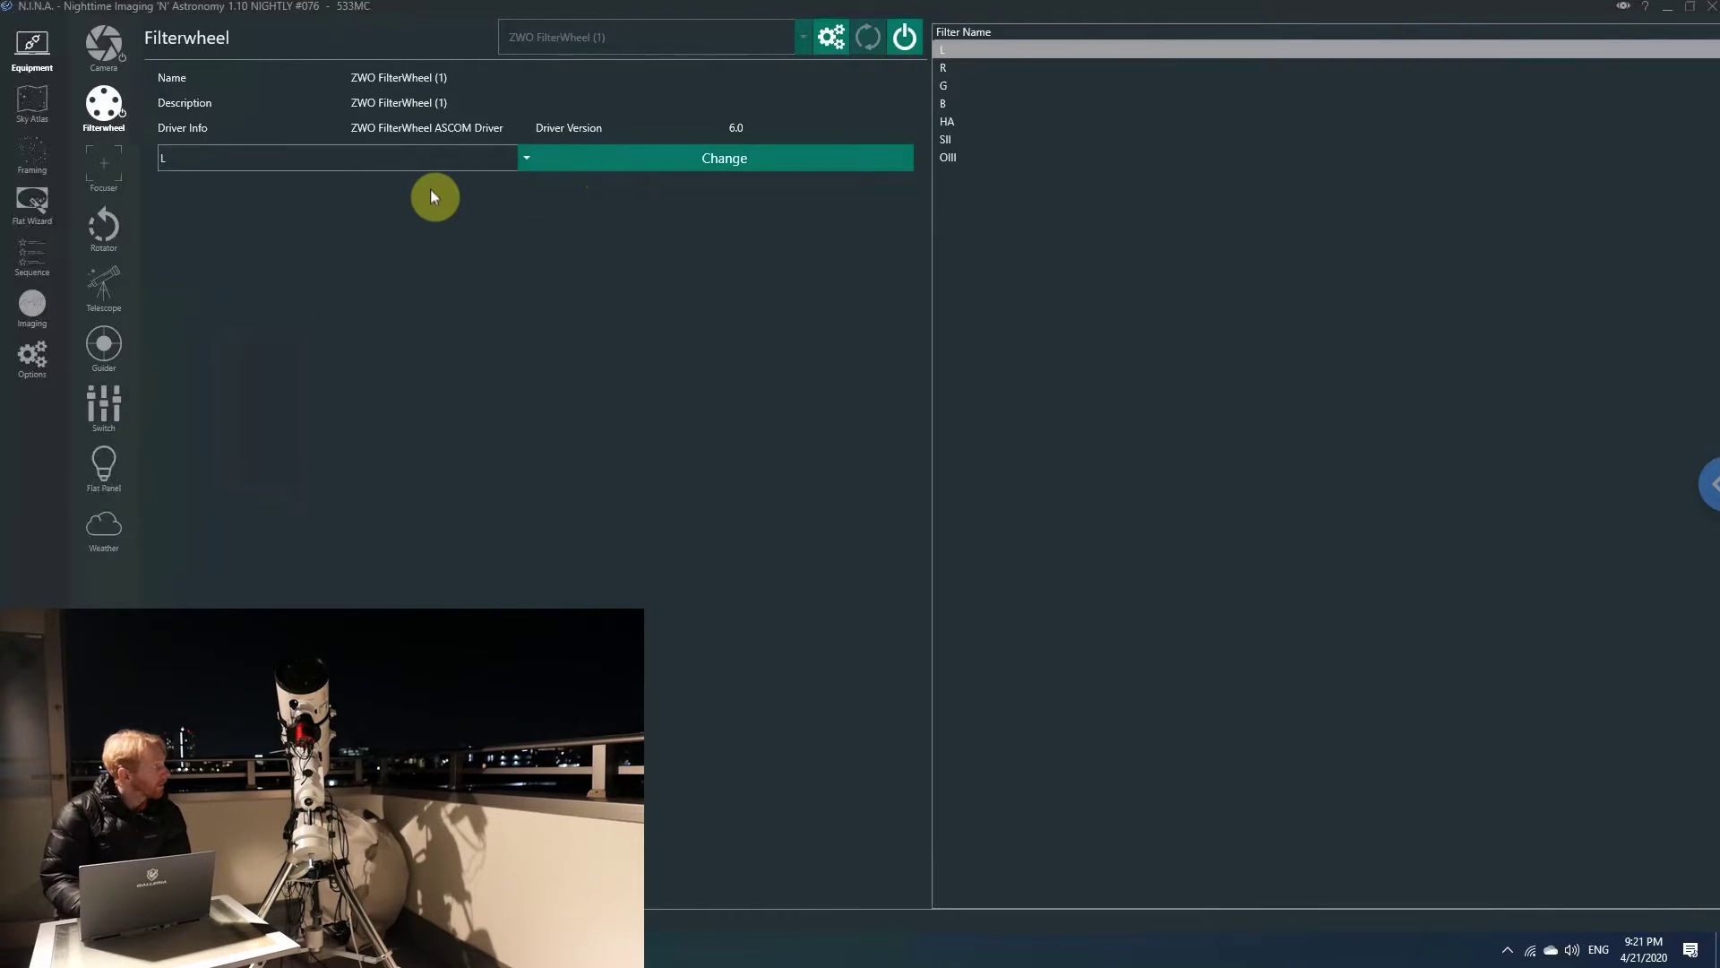
click(104, 165)
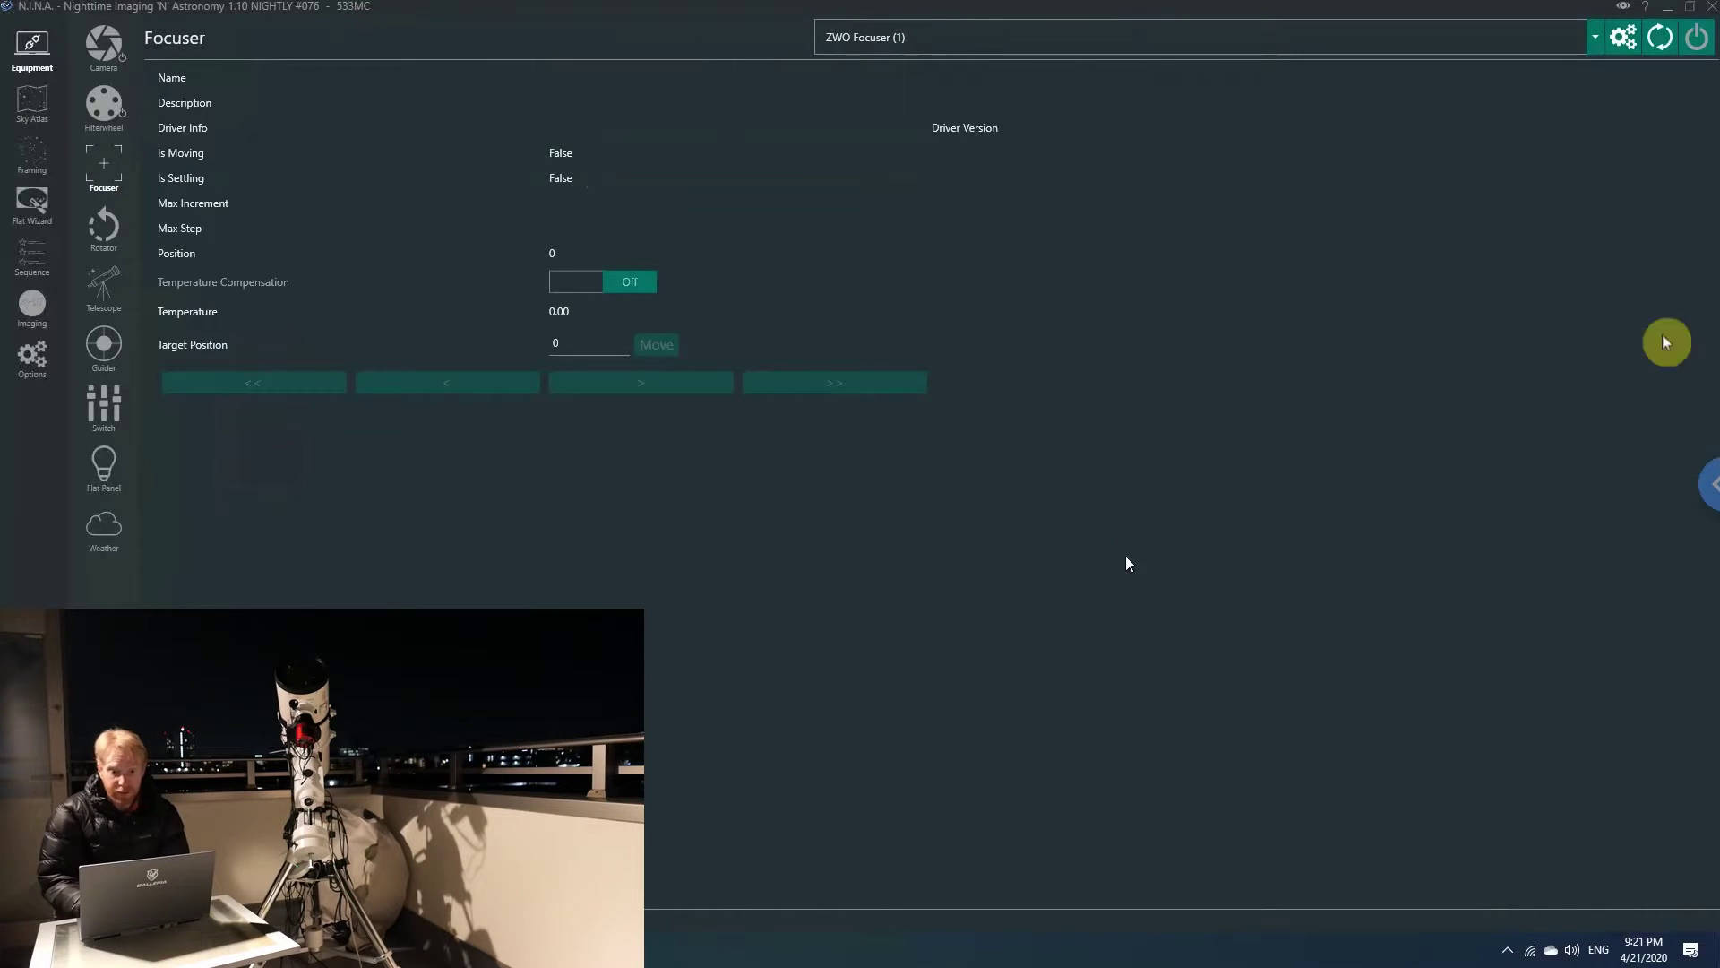
click(1696, 45)
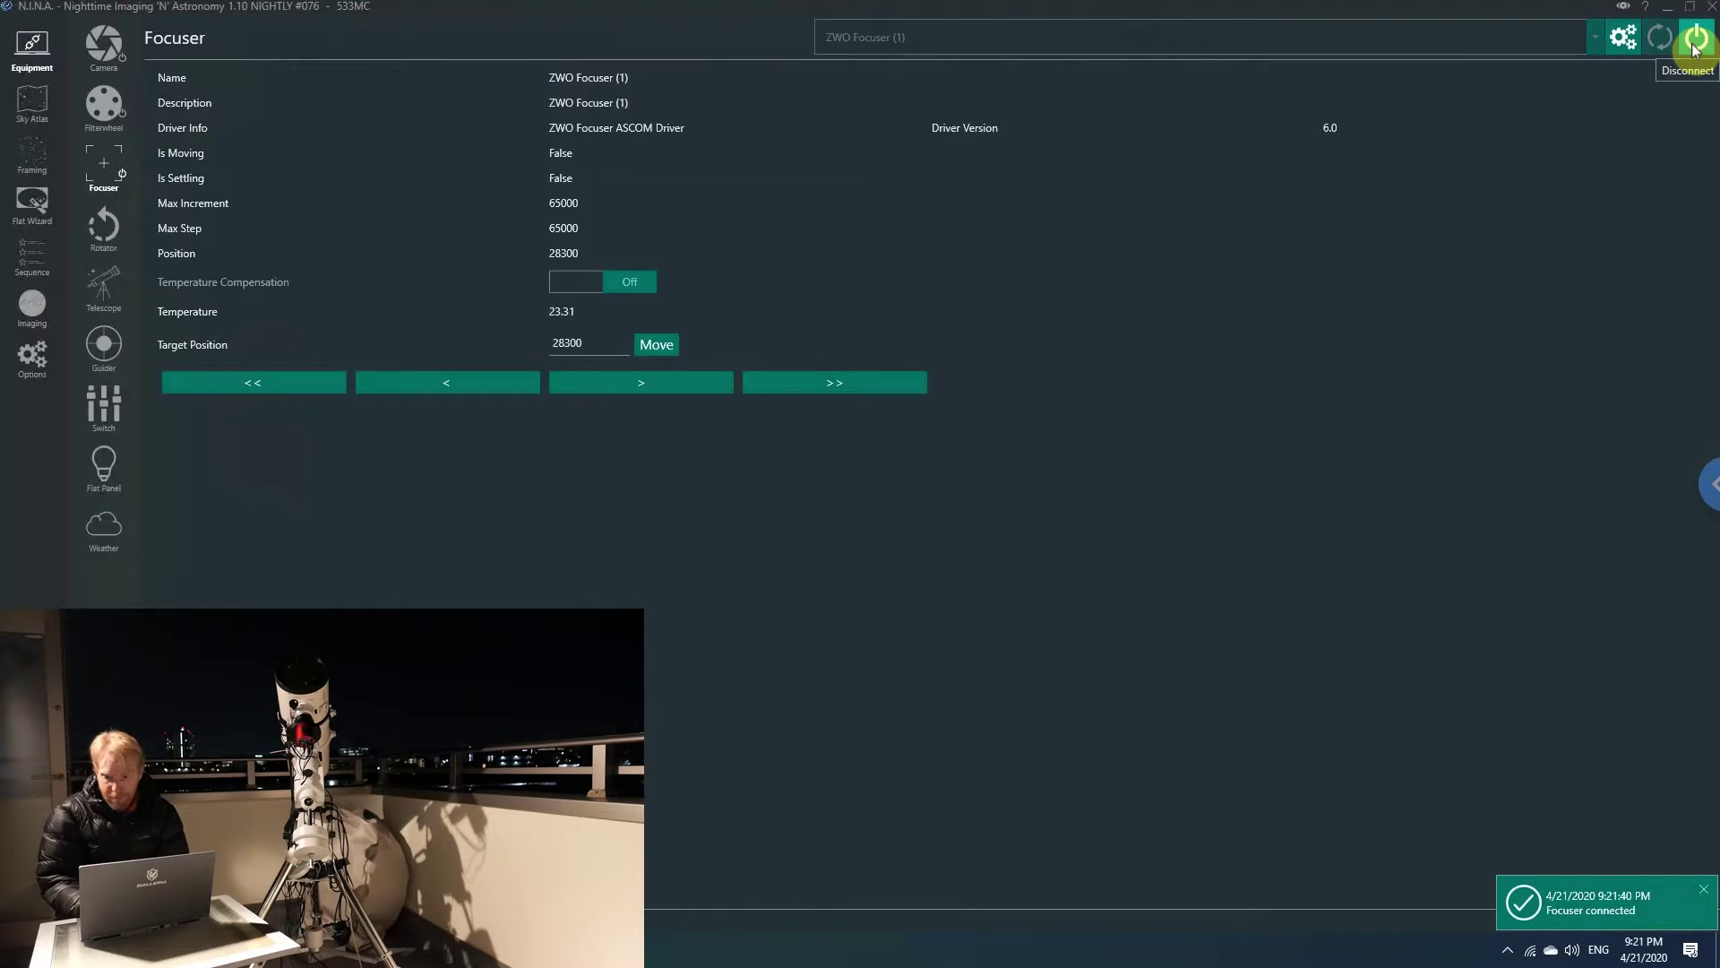
click(14, 375)
click(142, 26)
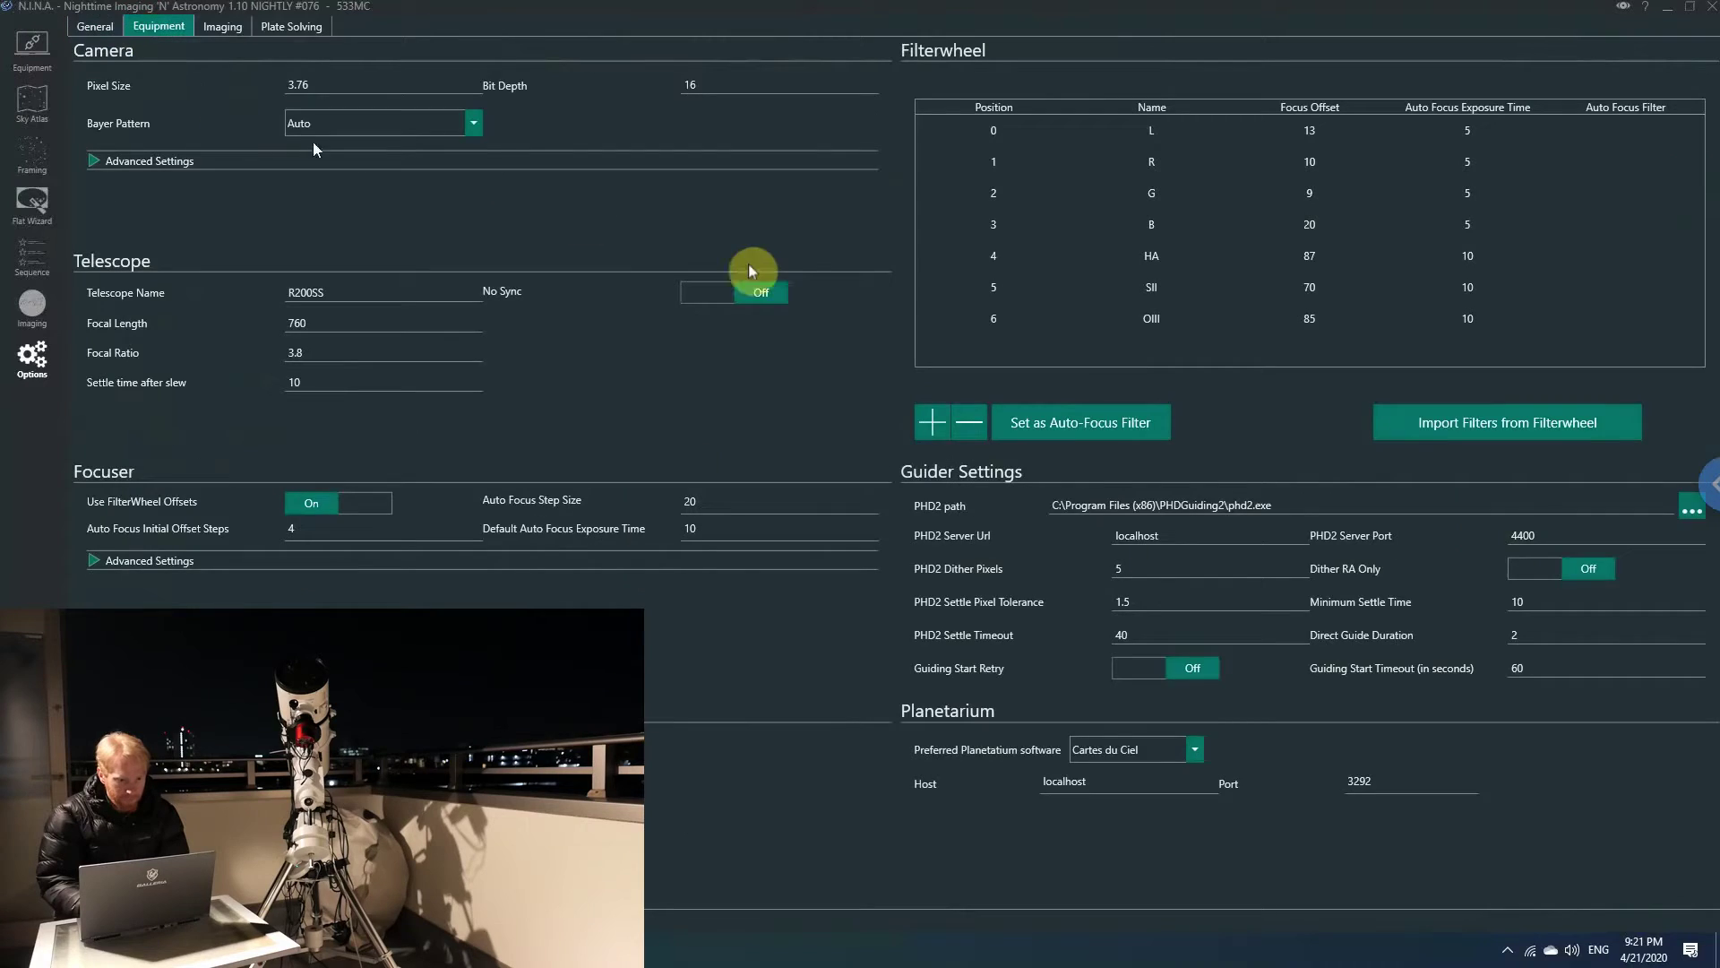
click(143, 562)
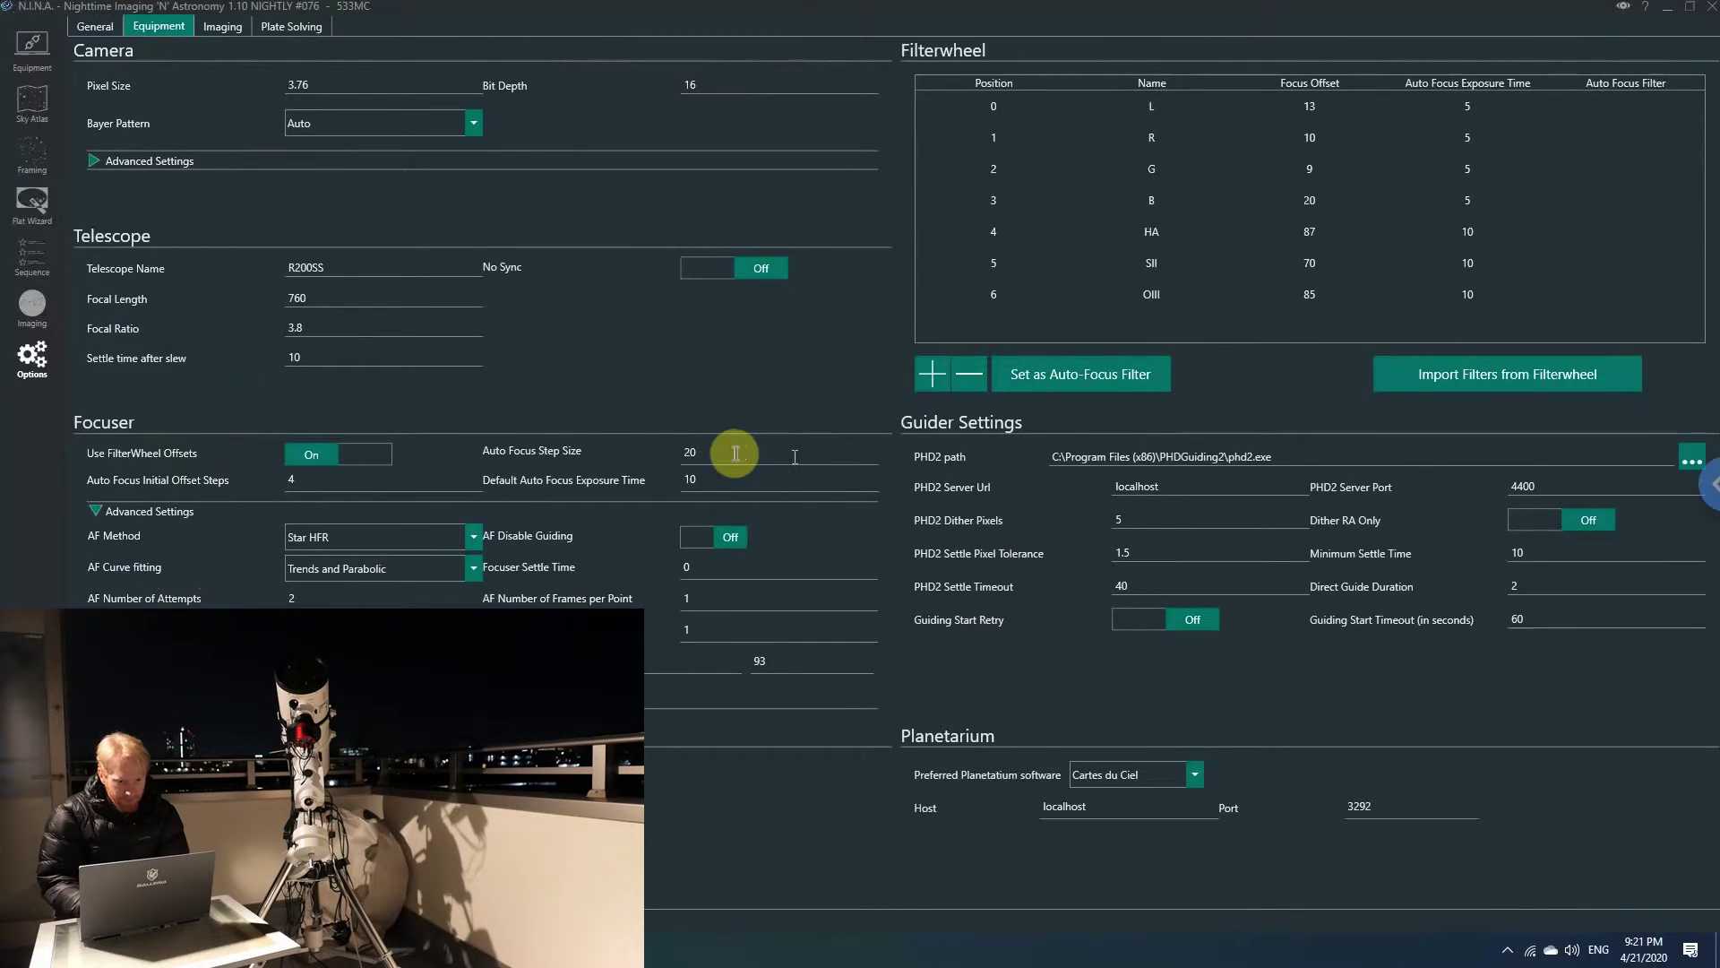
drag(715, 452, 664, 457)
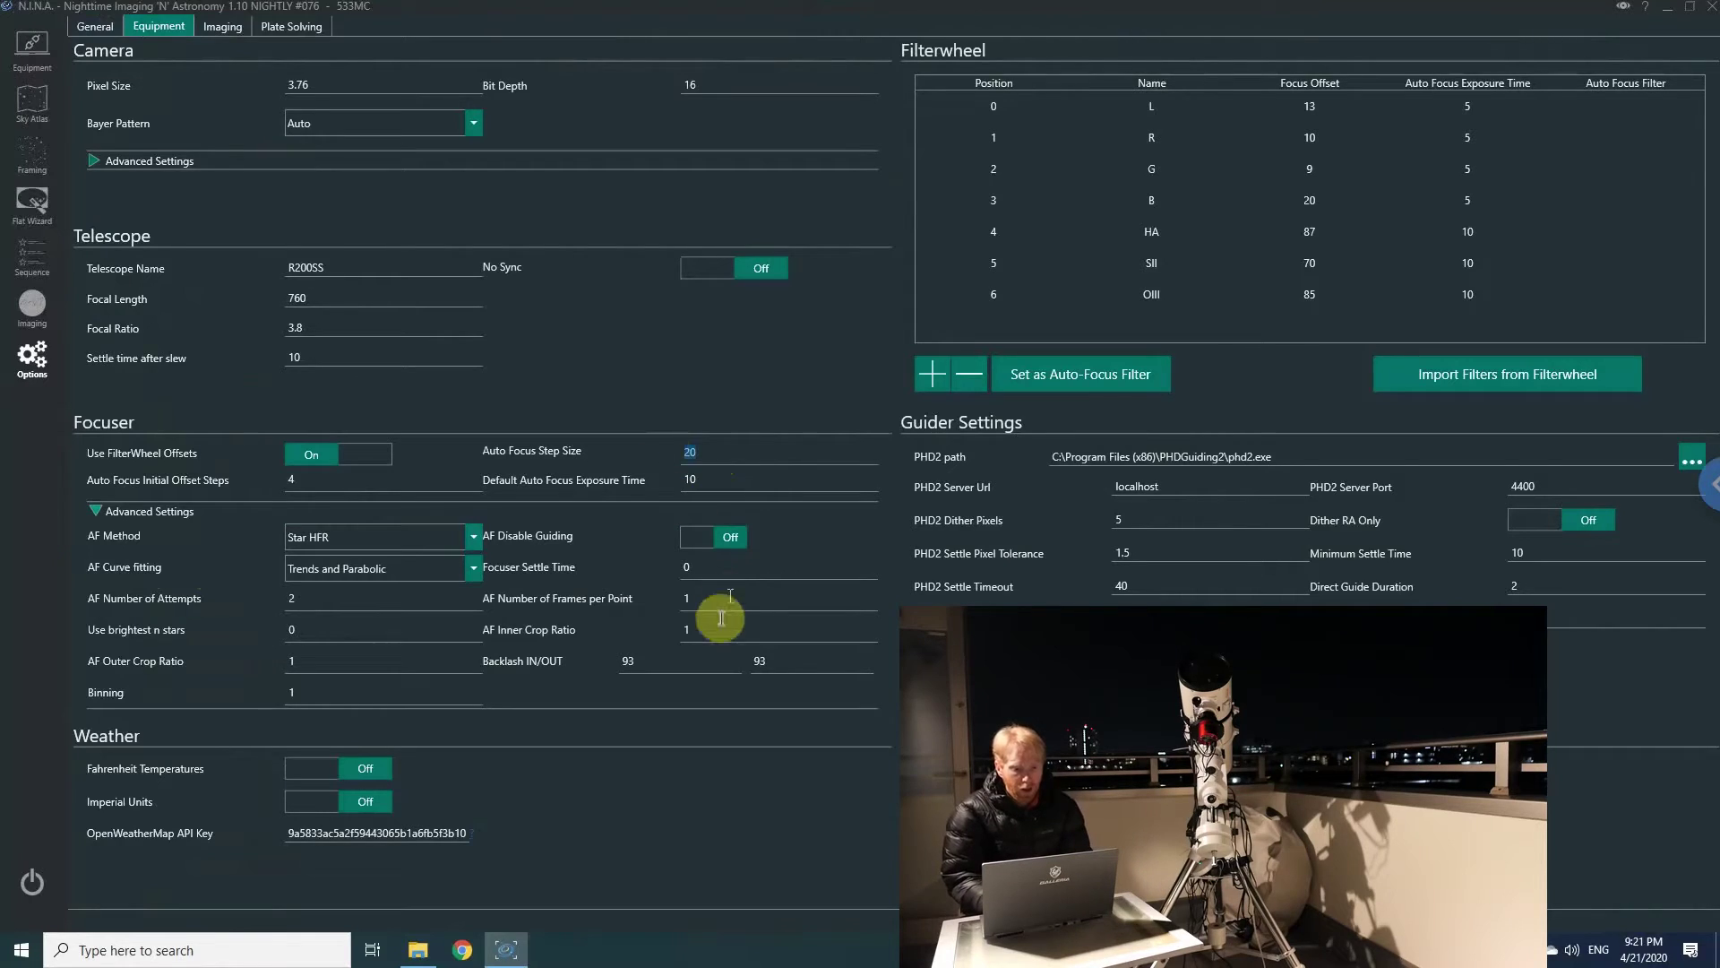
click(683, 669)
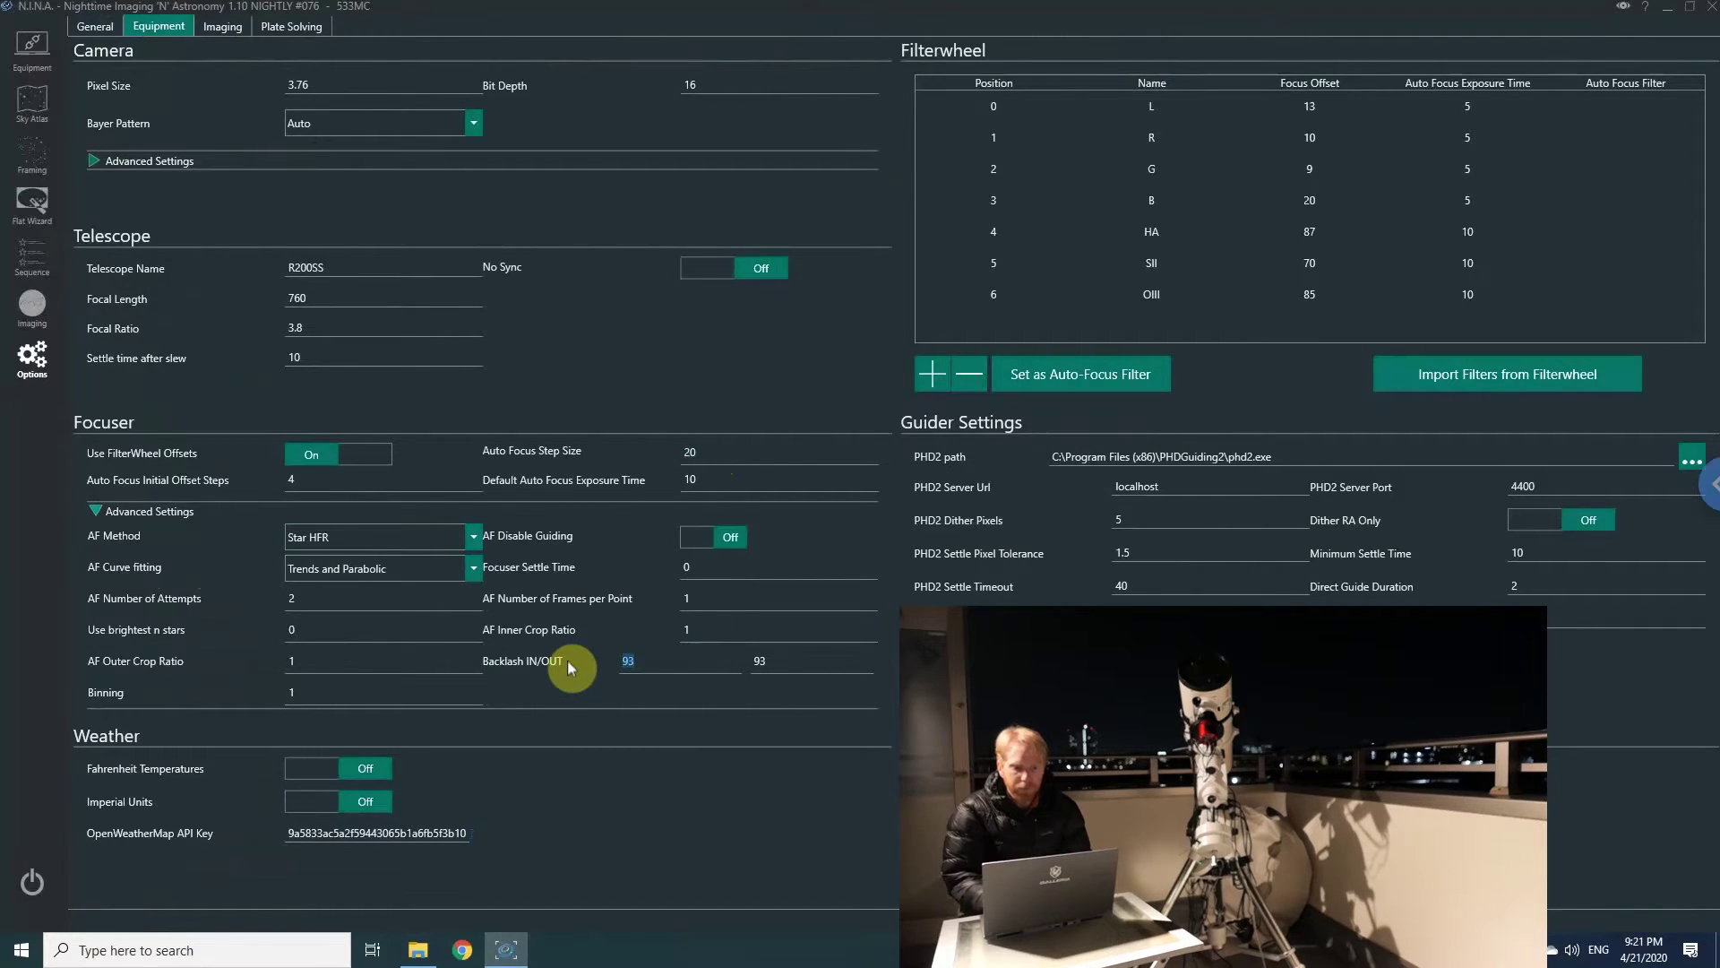
click(812, 667)
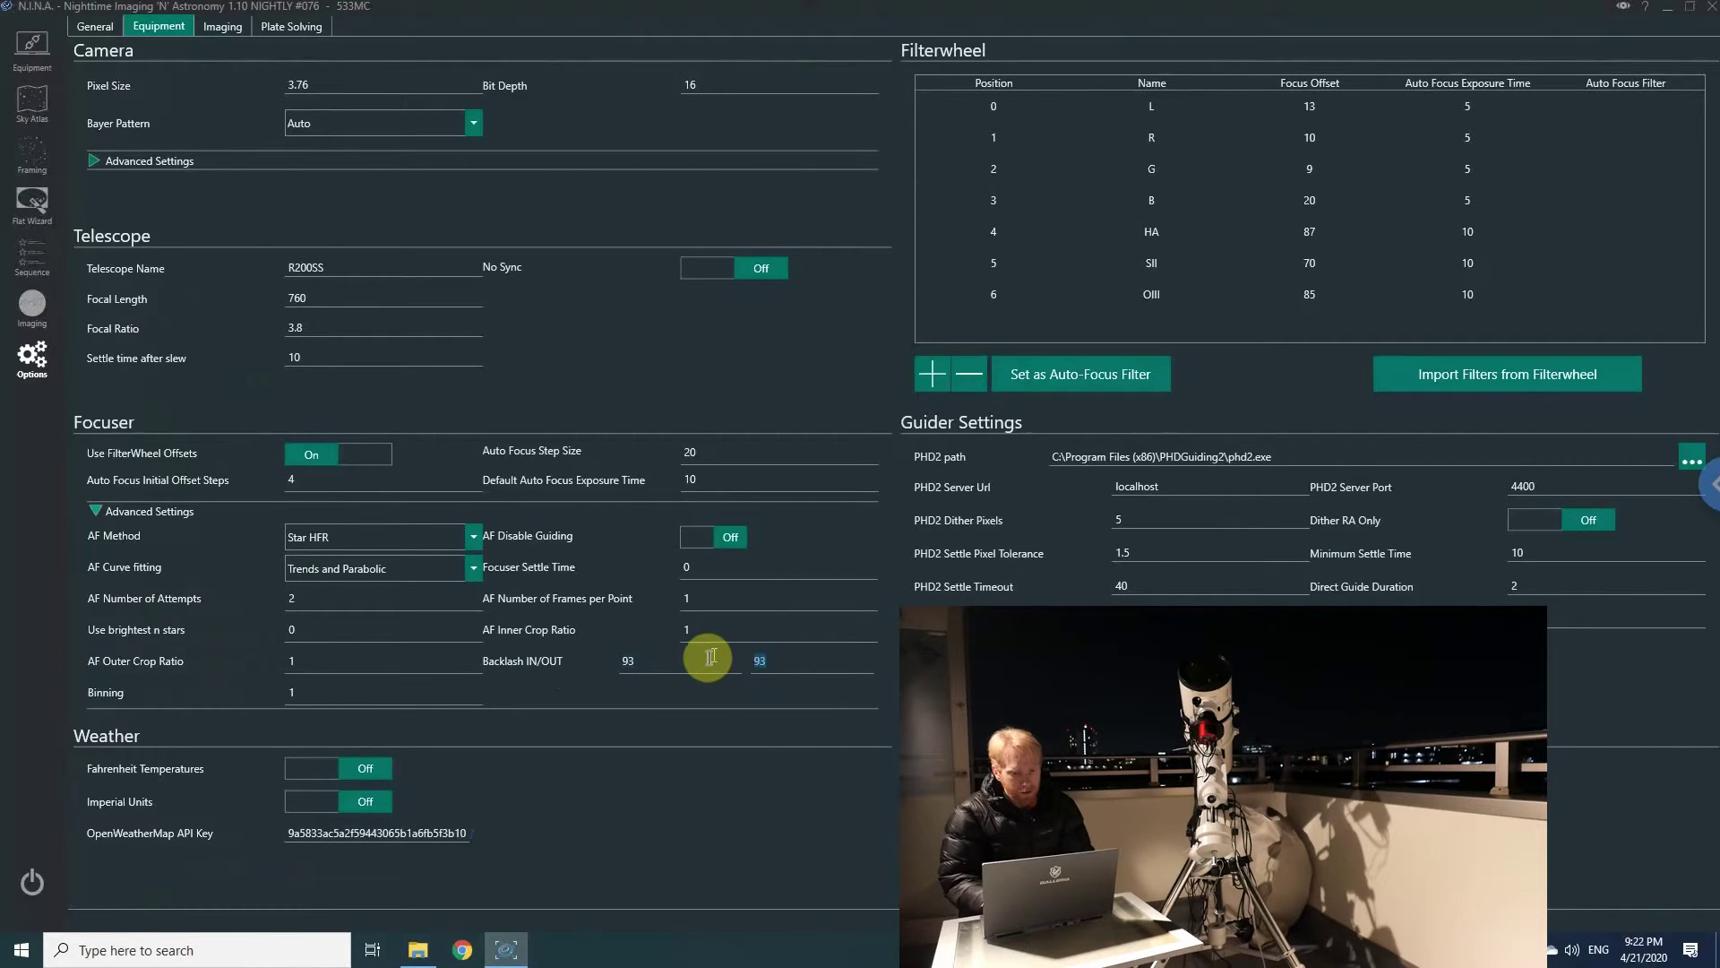
click(607, 661)
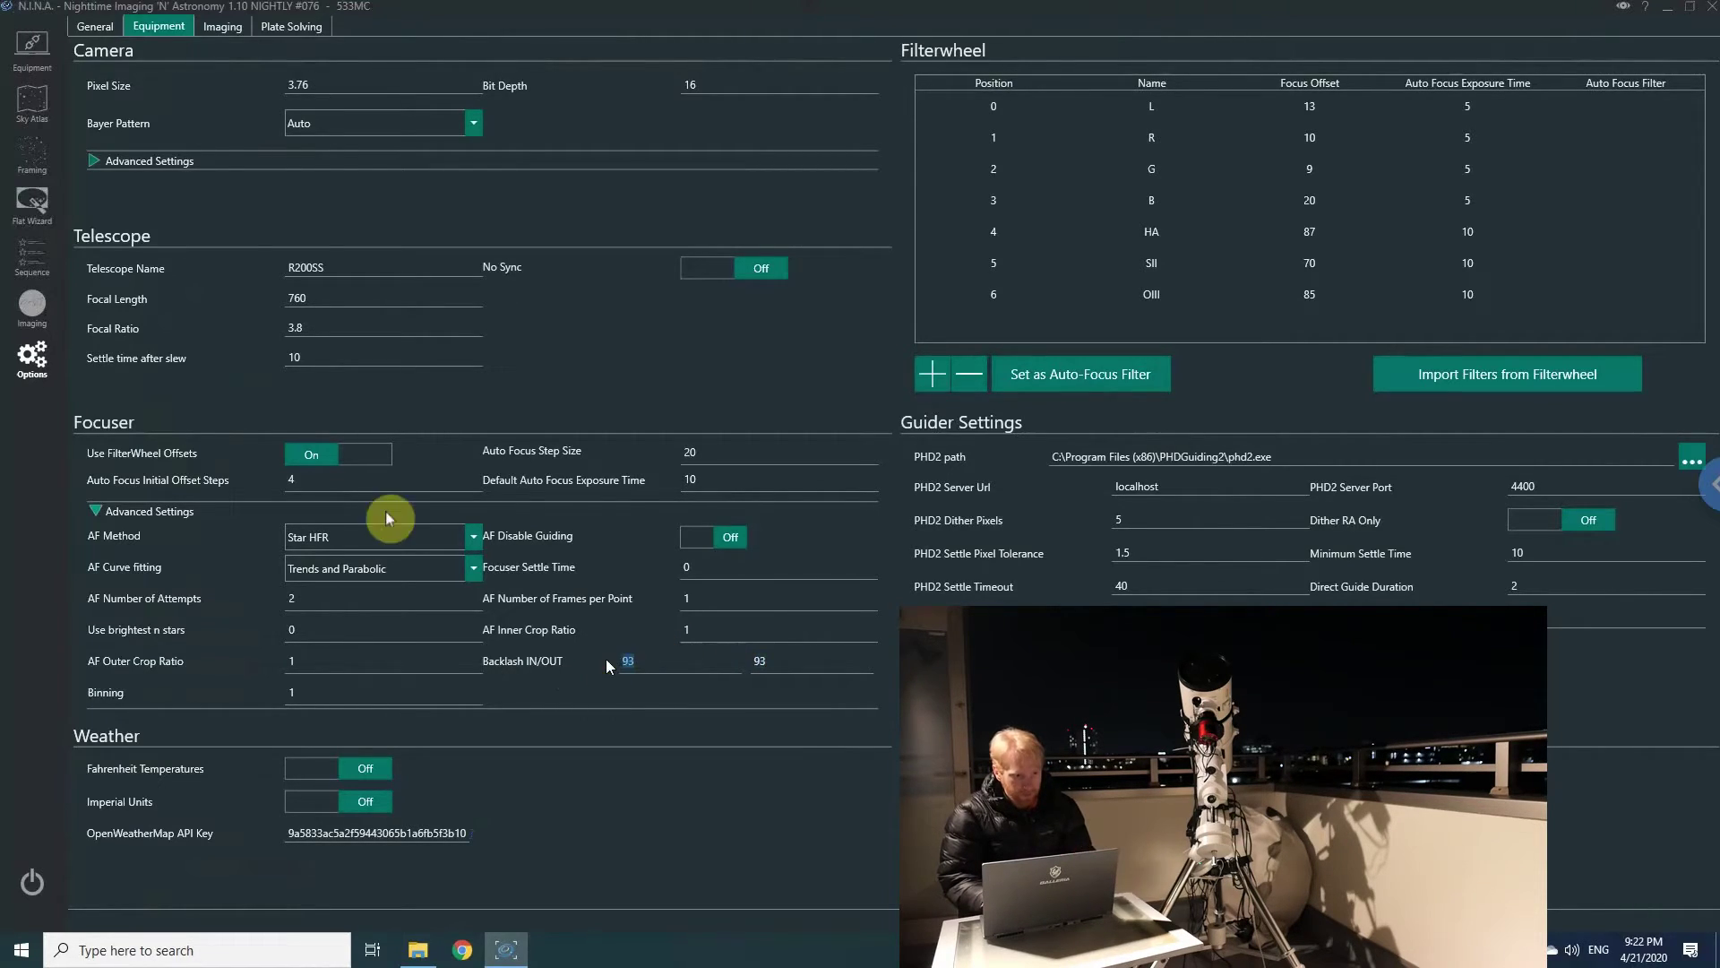
click(36, 63)
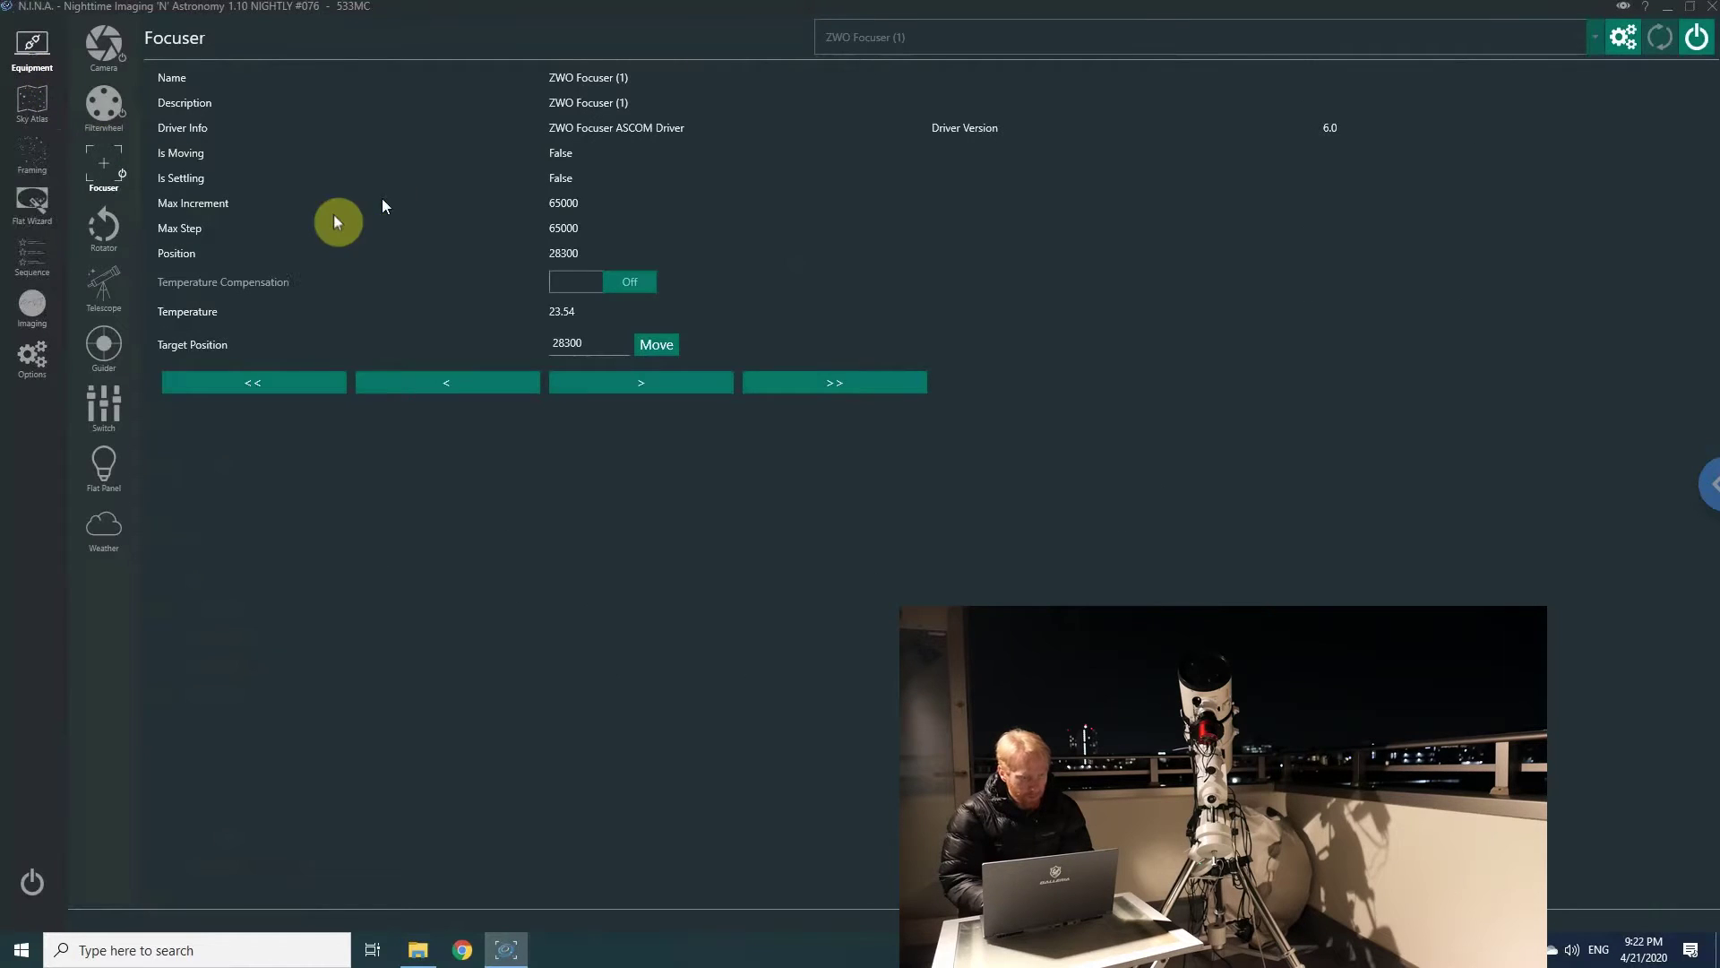
- Slew the EQMOD HEQ5/6 mount west then east, hide EQMOD, and show the Weather page
click(113, 287)
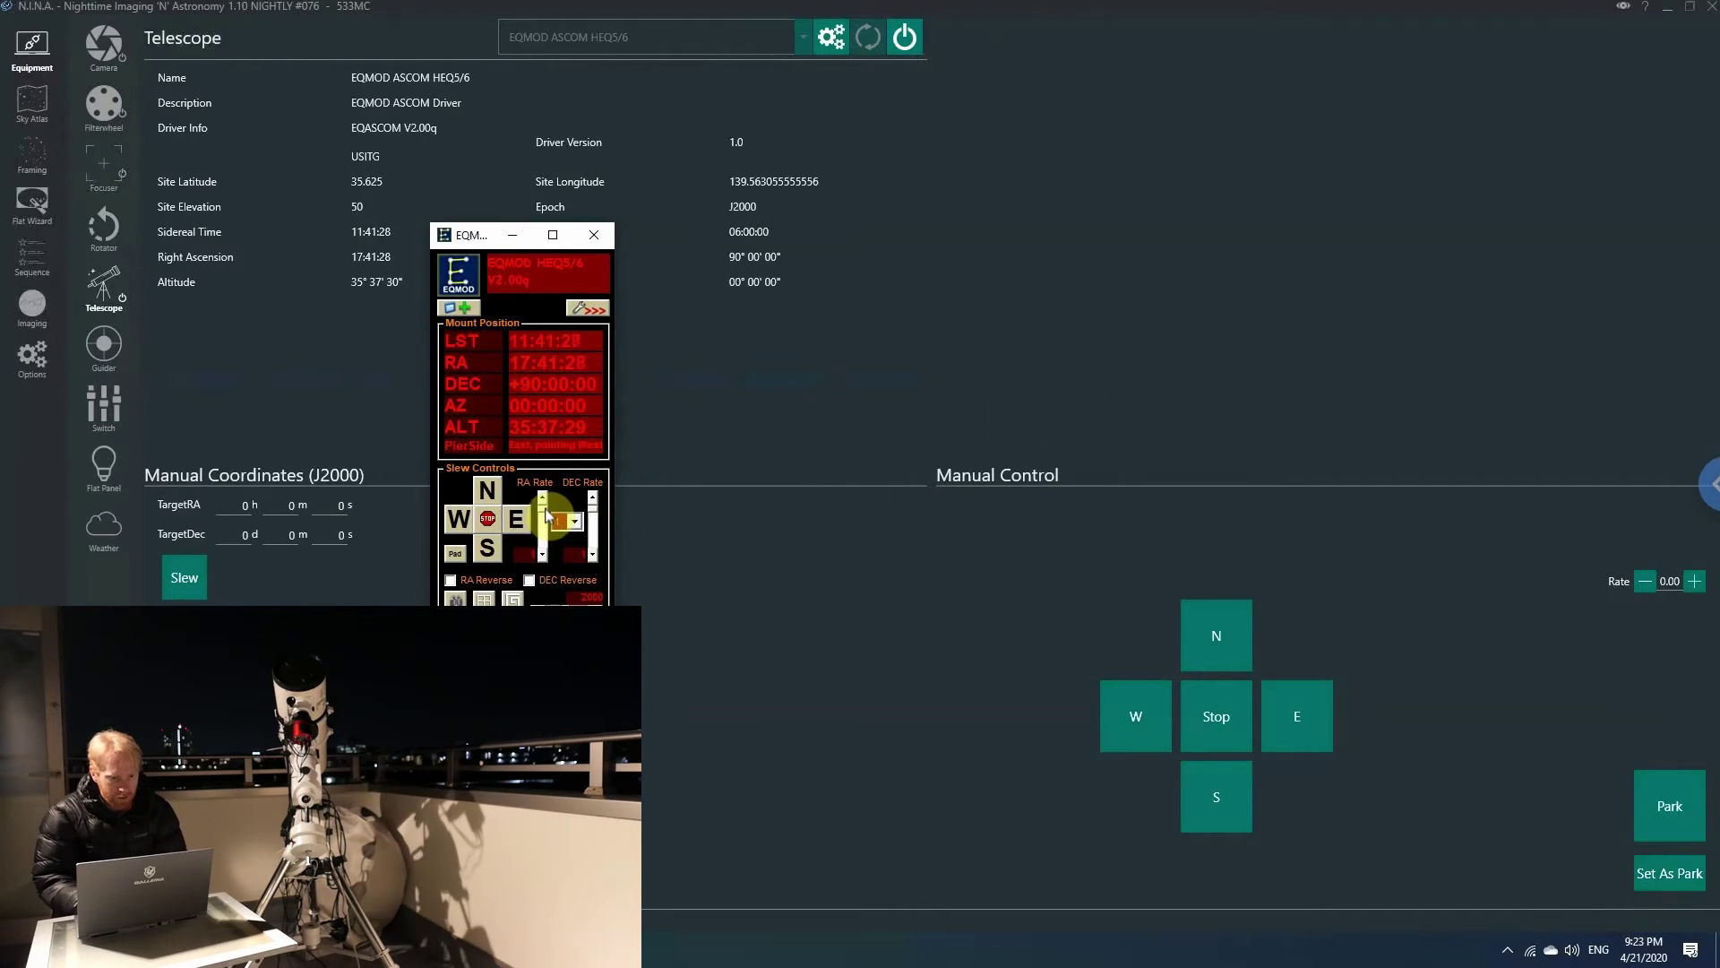
click(454, 522)
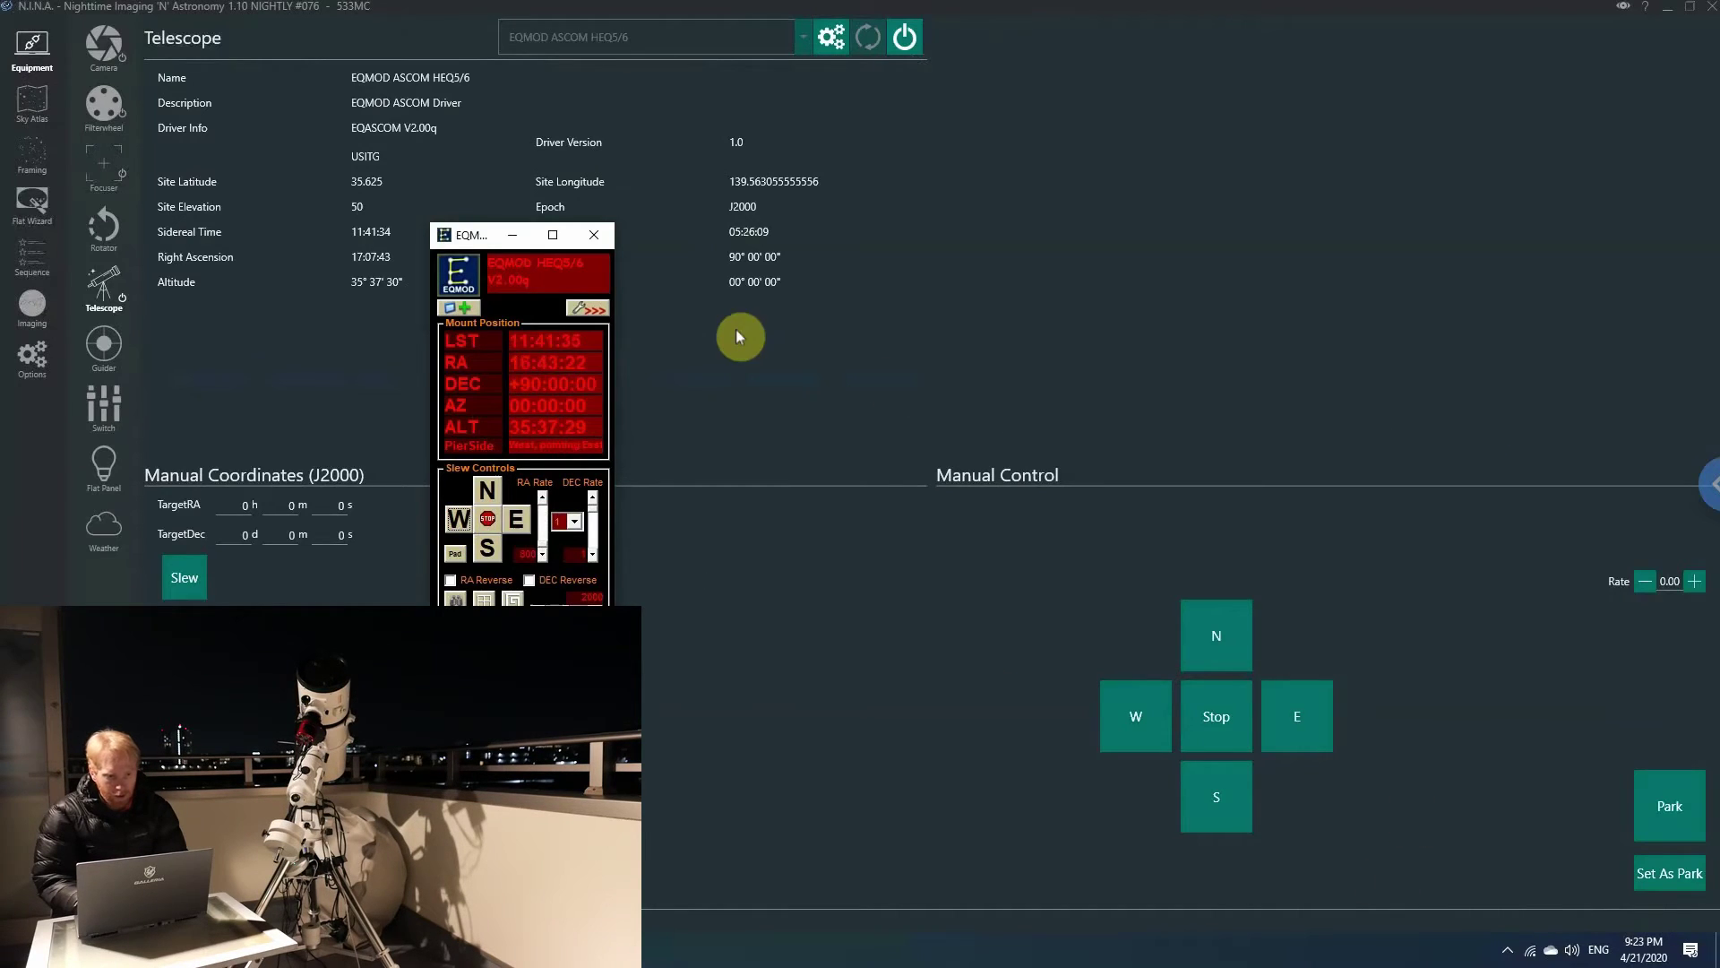
click(517, 520)
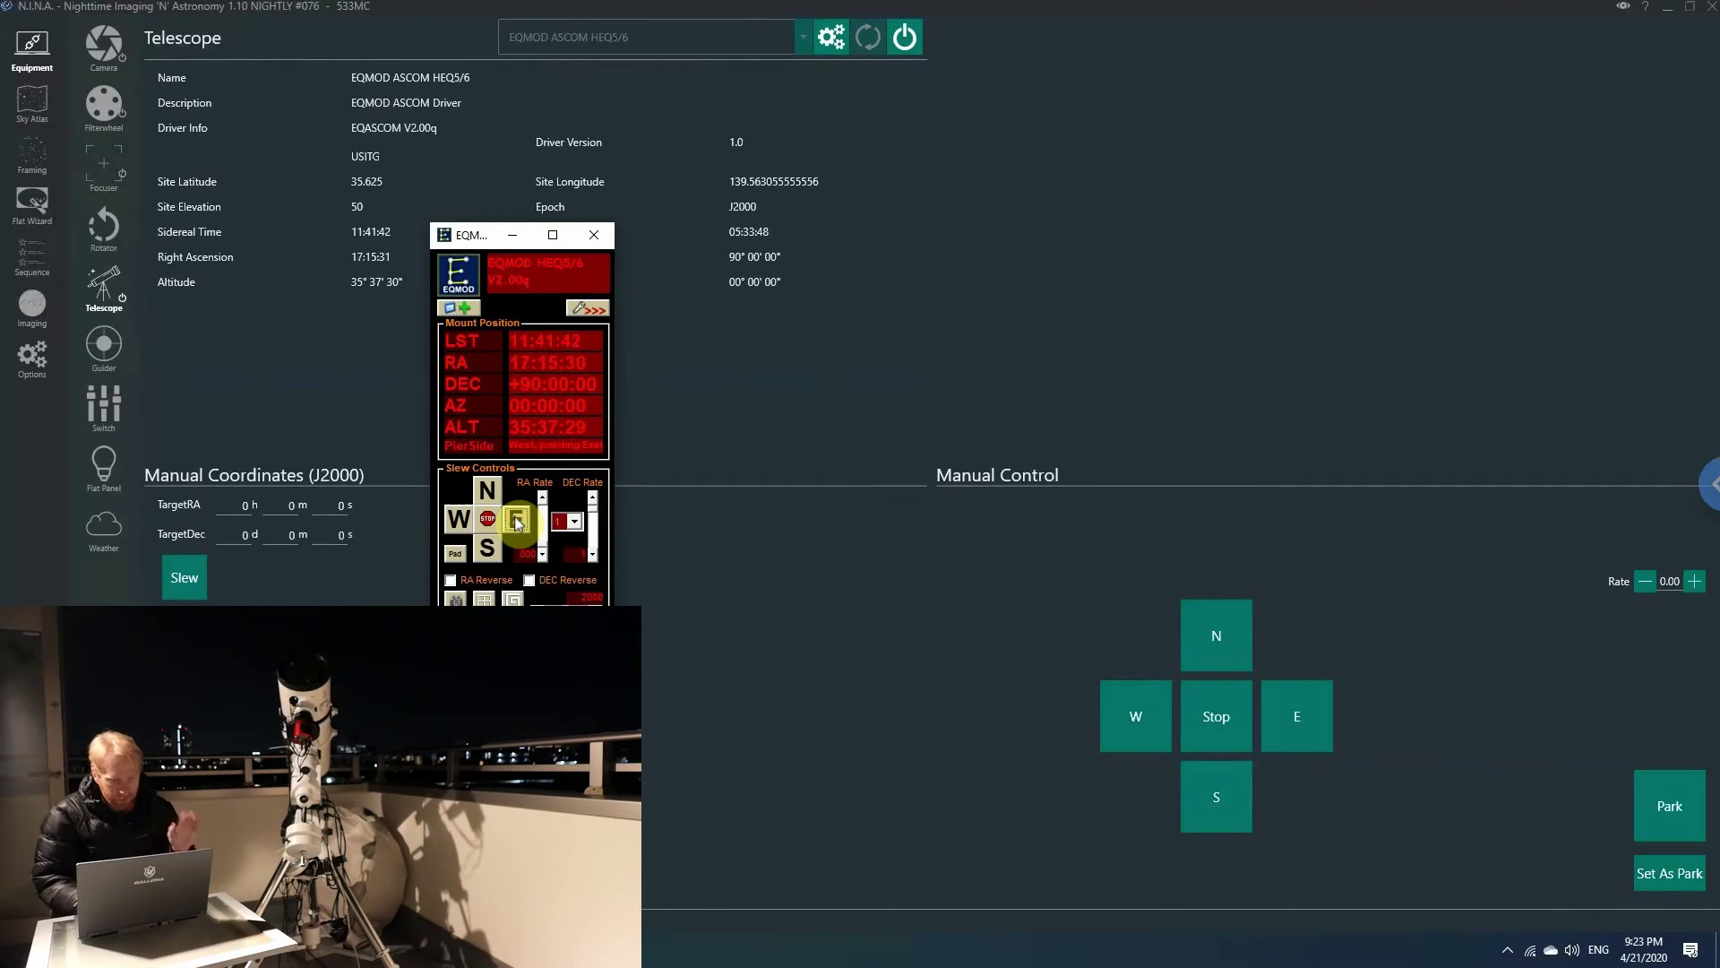
click(512, 238)
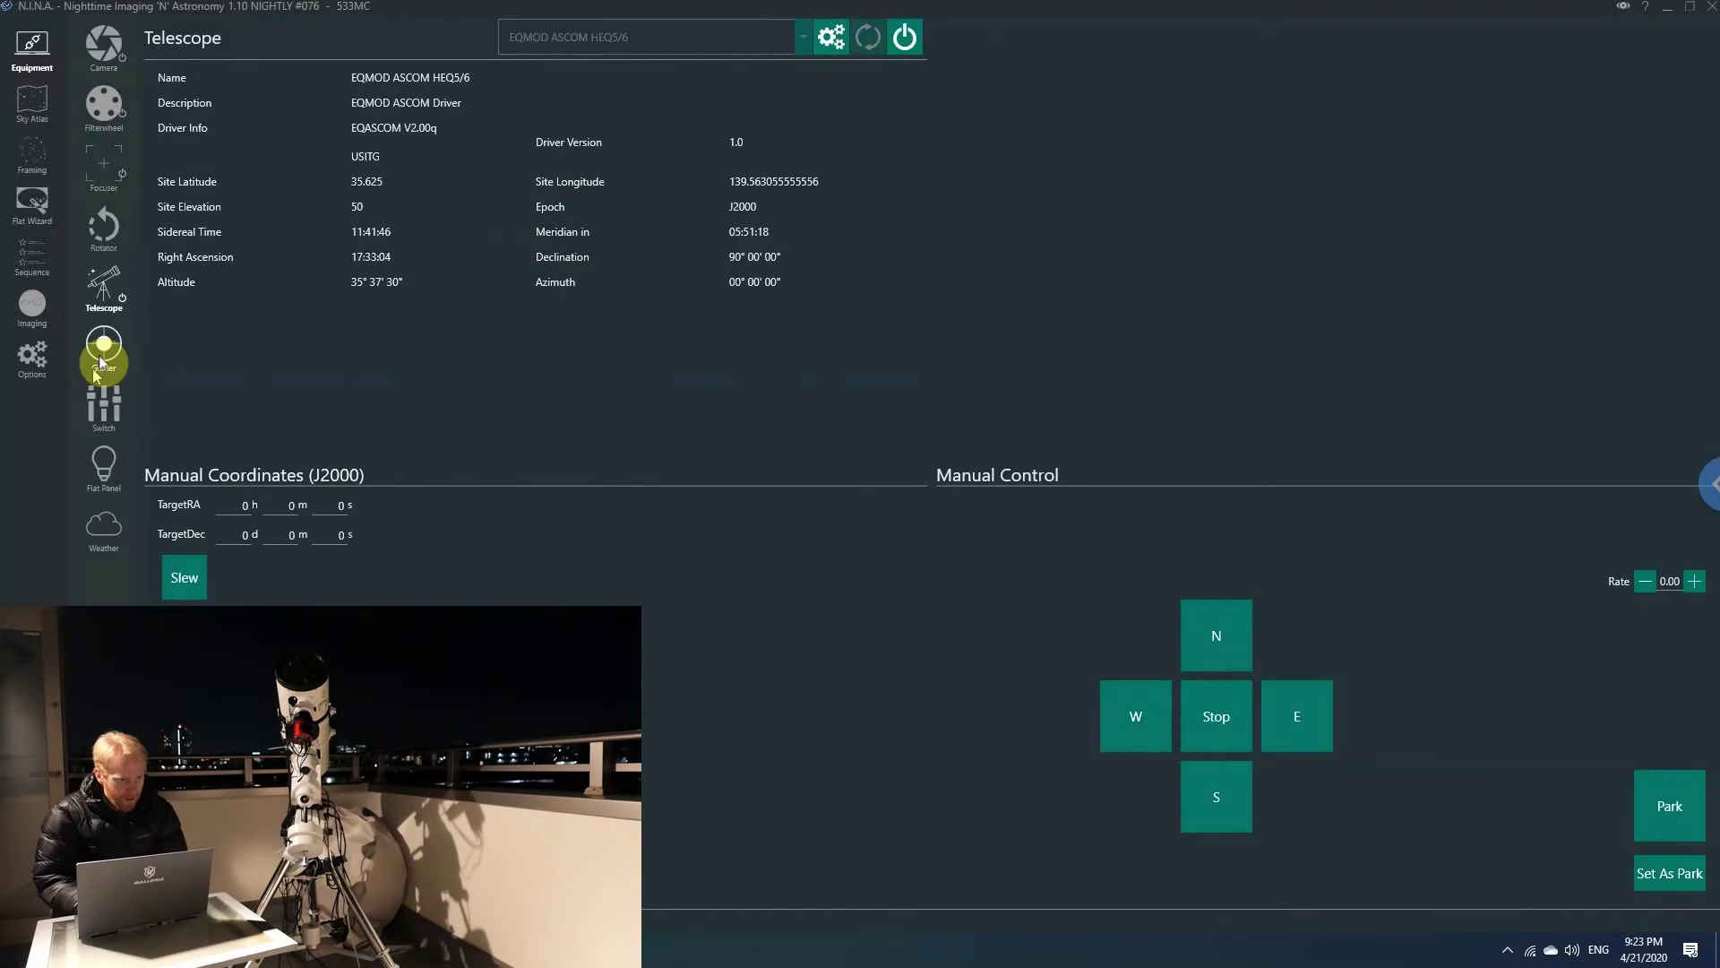
click(104, 529)
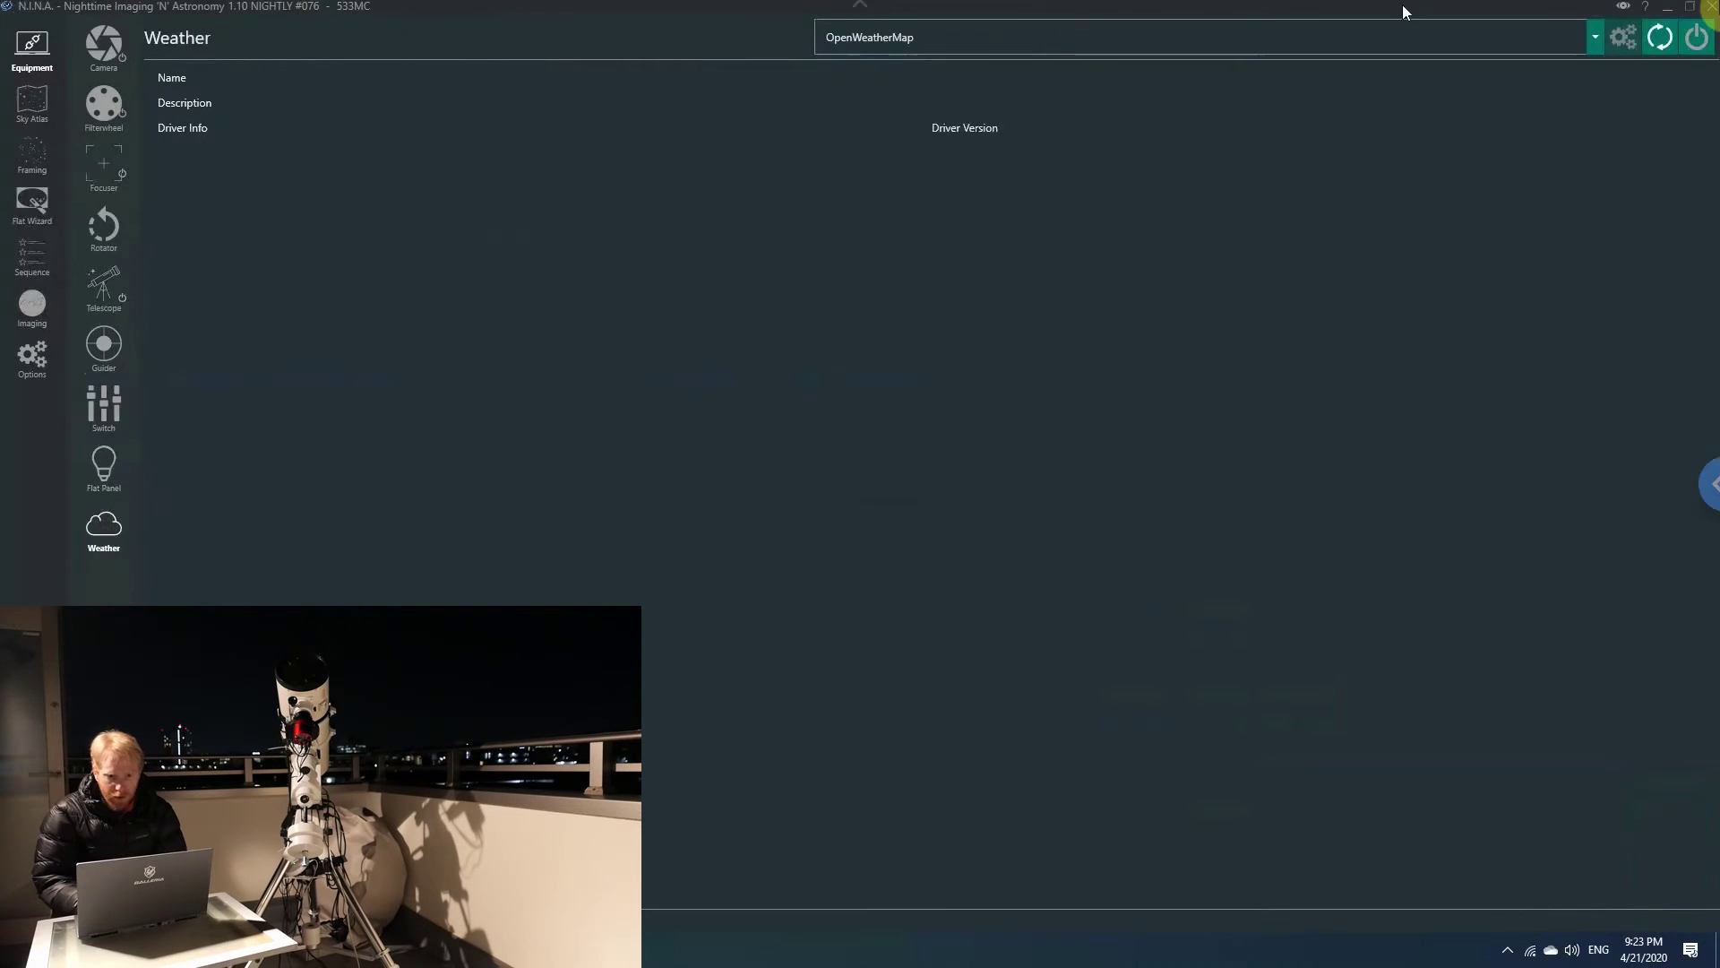
- Connect the OpenWeatherMap weather source and switch to the Options page
click(1697, 36)
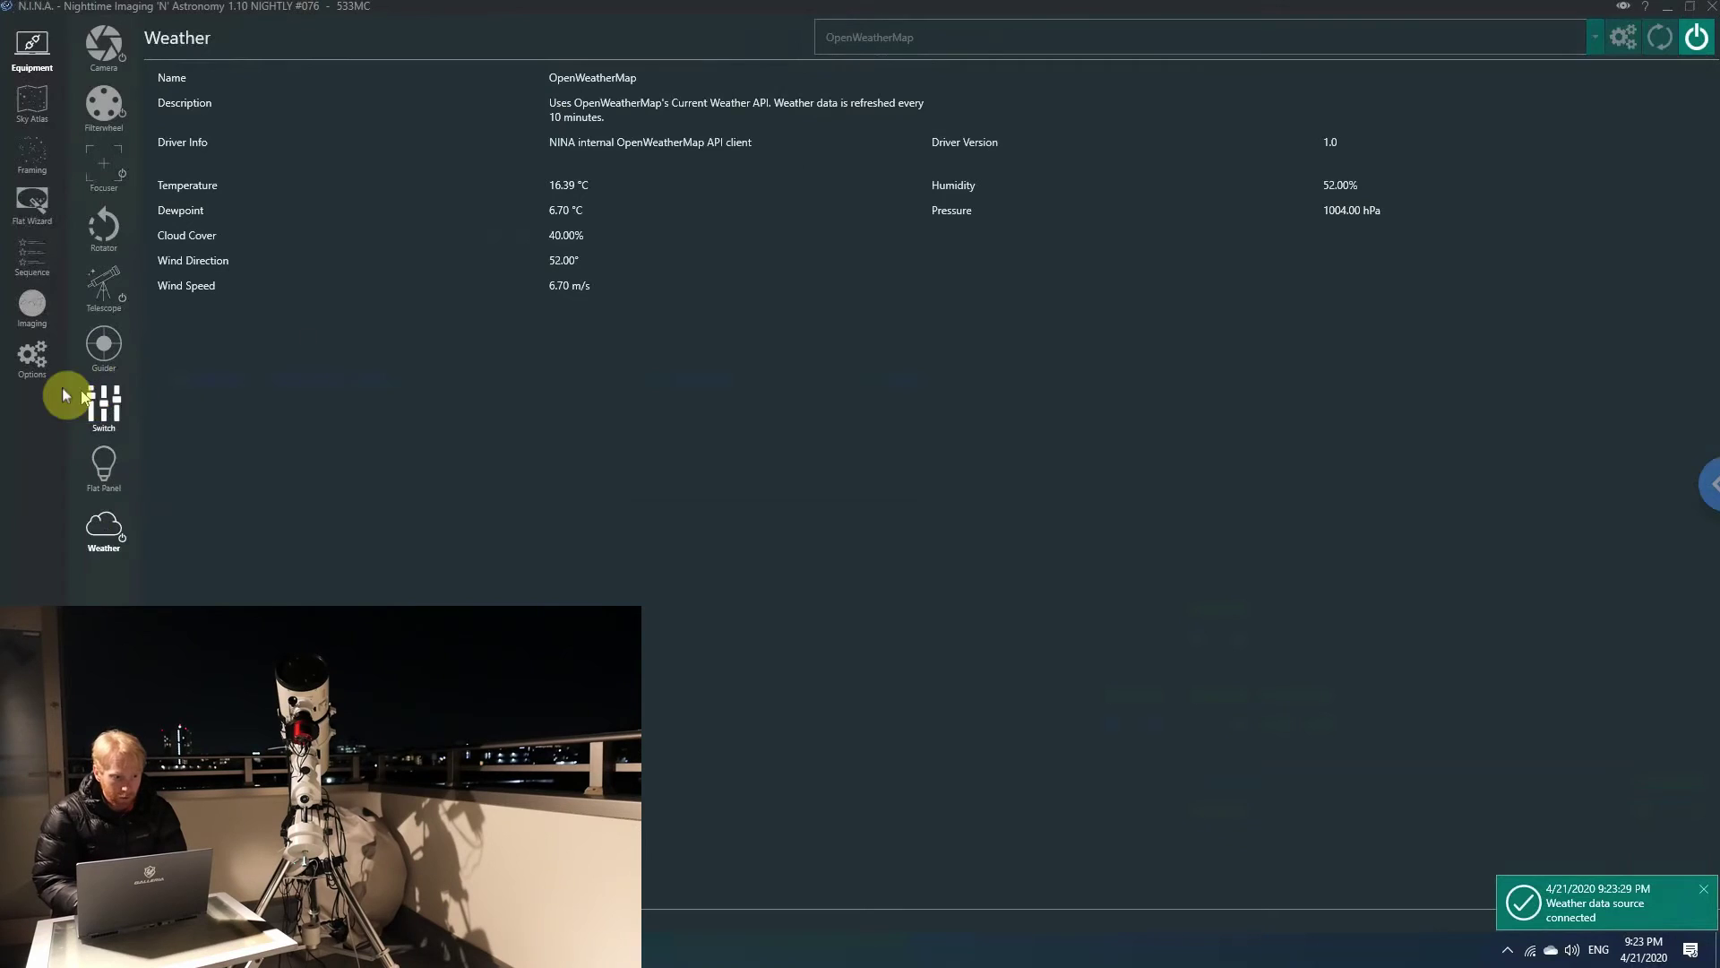
click(31, 363)
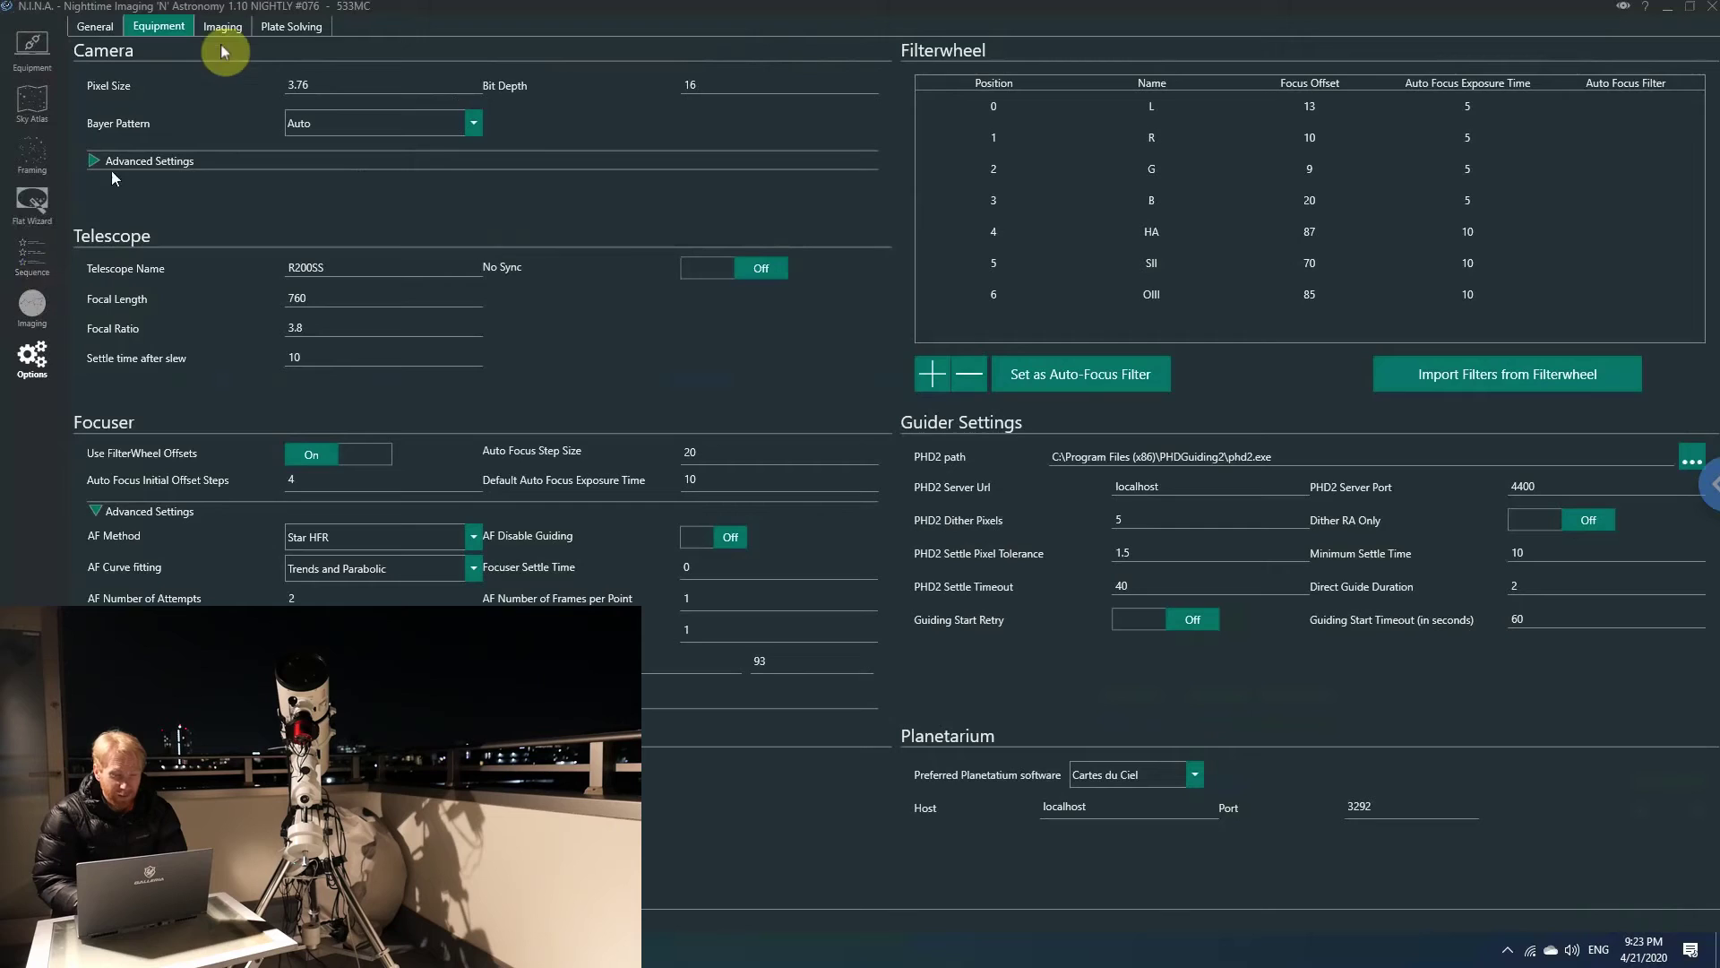
- Show the Plate Solving options with ASTAP as the solver and Astrometry.Net as the blind solver
click(288, 29)
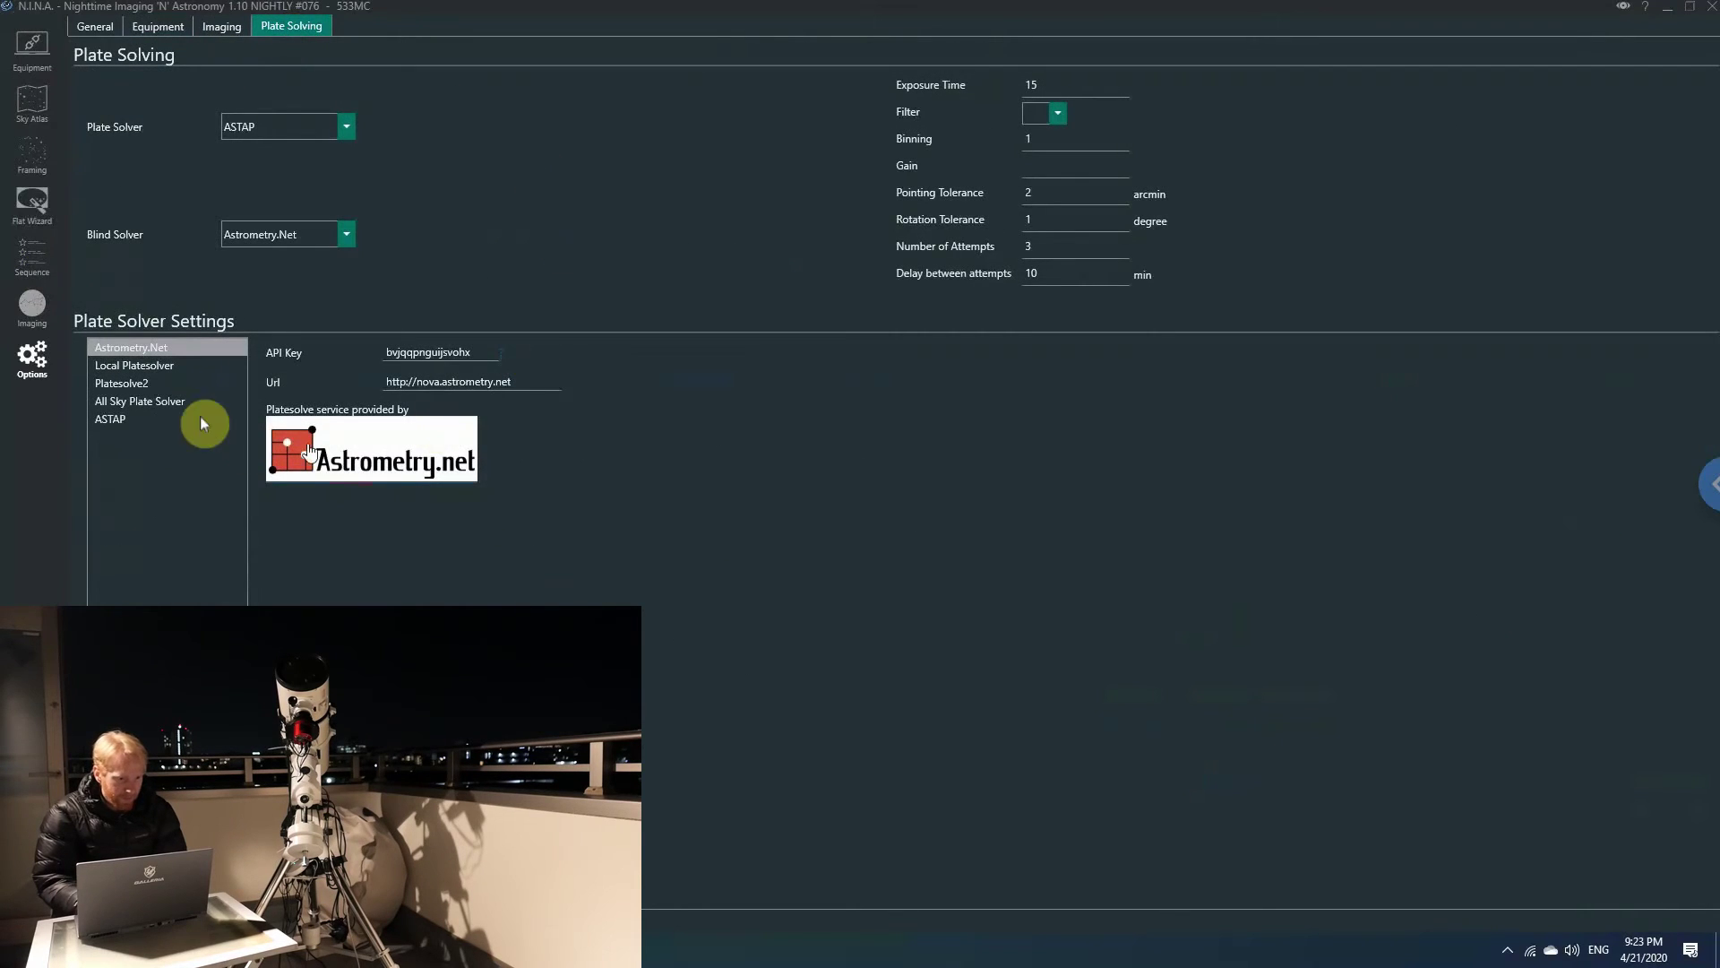